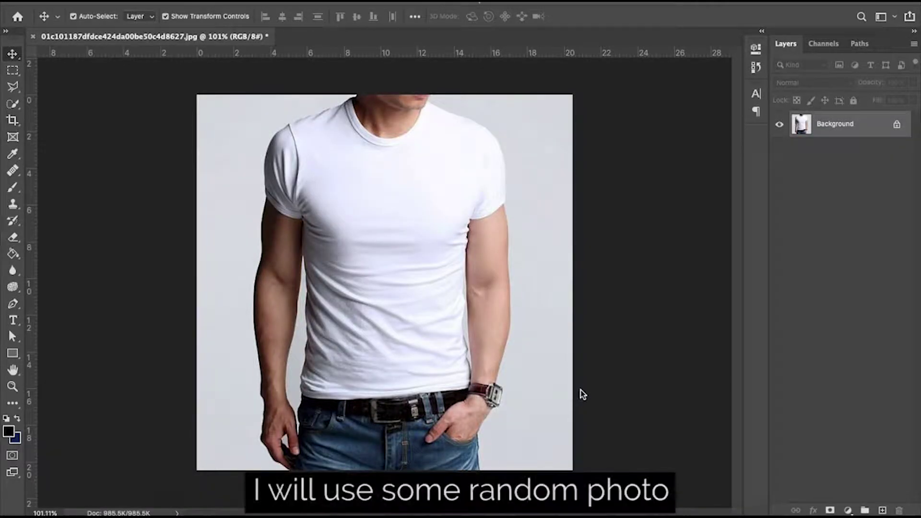
# - Unlock the Background layer so the photo becomes Layer 0, and select it
pyautogui.click(895, 125)
pyautogui.click(688, 273)
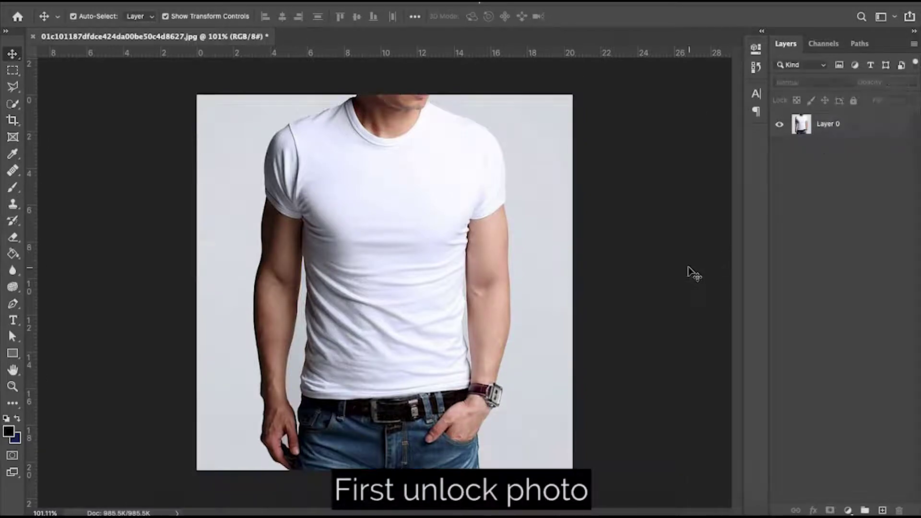
pyautogui.scroll(1, 641, 274)
pyautogui.click(831, 138)
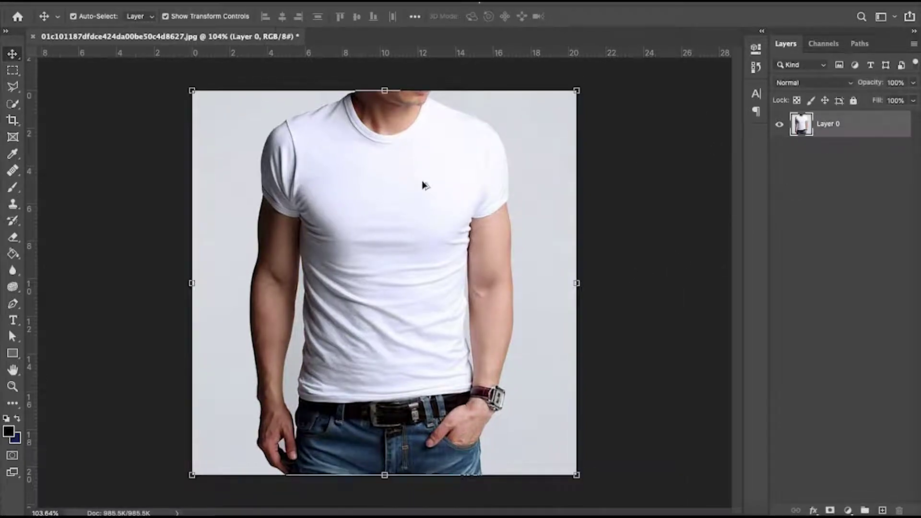
pyautogui.scroll(3, 417, 181)
# - Paint a Quick Selection over the white T-shirt, starting at the left shoulder
pyautogui.click(12, 104)
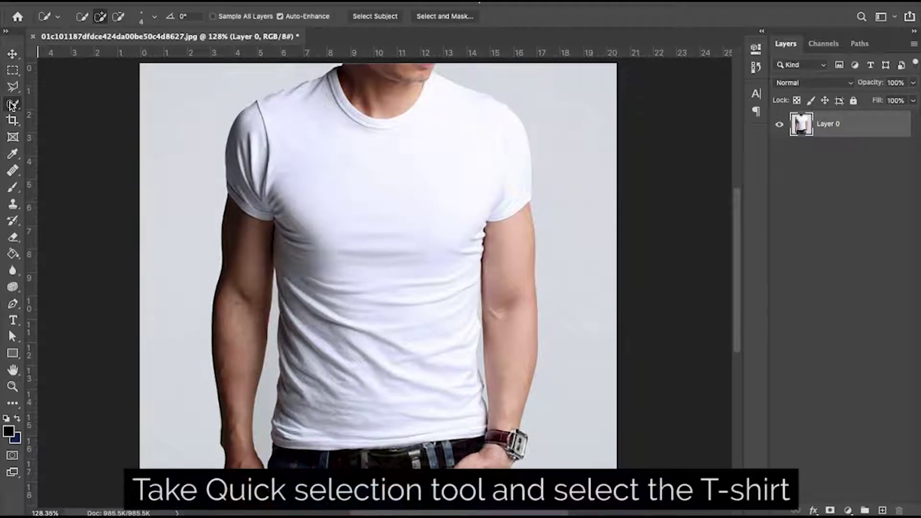
pyautogui.scroll(2, 260, 189)
pyautogui.scroll(2, 260, 189)
pyautogui.scroll(2, 261, 189)
pyautogui.moveTo(234, 166); pyautogui.dragTo(242, 130)
pyautogui.moveTo(360, 149)
pyautogui.mouseDown()
pyautogui.moveTo(485, 261)
pyautogui.moveTo(512, 273)
pyautogui.mouseUp()
pyautogui.scroll(-6, 520, 275)
pyautogui.scroll(1, 385, 273)
# - Clear the selection and reselect the T-shirt down to its hem
pyautogui.hotkey('ctrl', 'd')
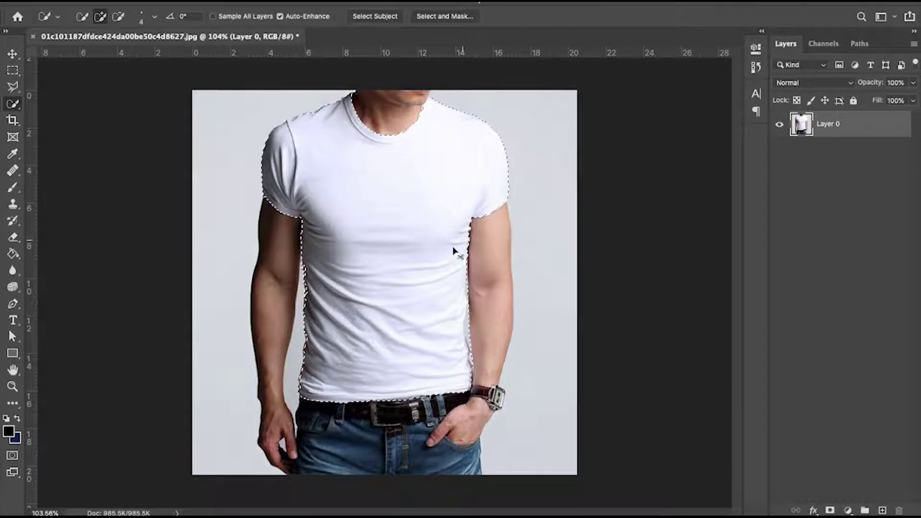
pyautogui.scroll(1, 404, 259)
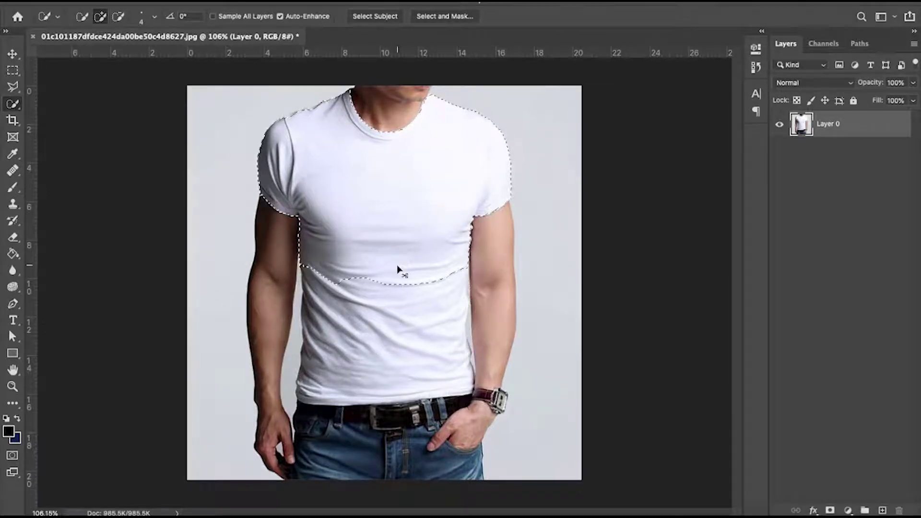
pyautogui.click(397, 265)
pyautogui.scroll(4, 347, 250)
pyautogui.scroll(3, 347, 250)
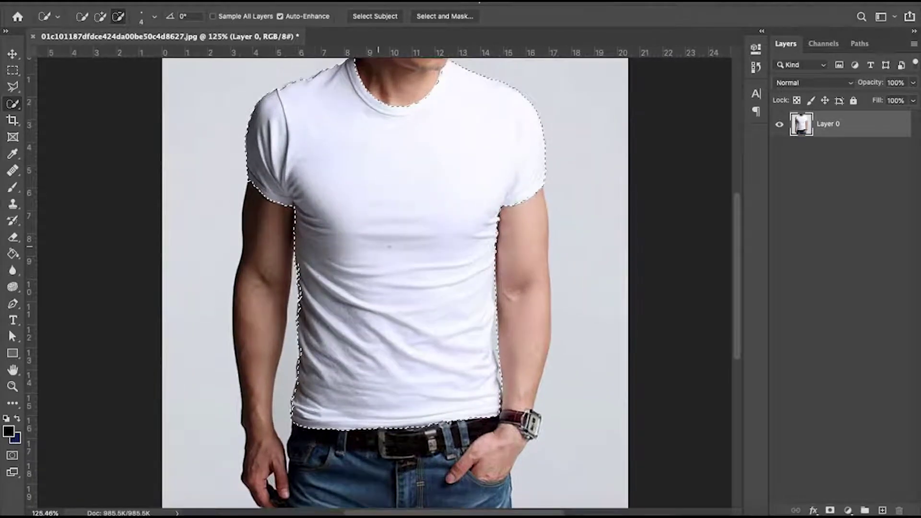
pyautogui.scroll(3, 370, 160)
pyautogui.scroll(3, 345, 167)
pyautogui.scroll(3, 311, 206)
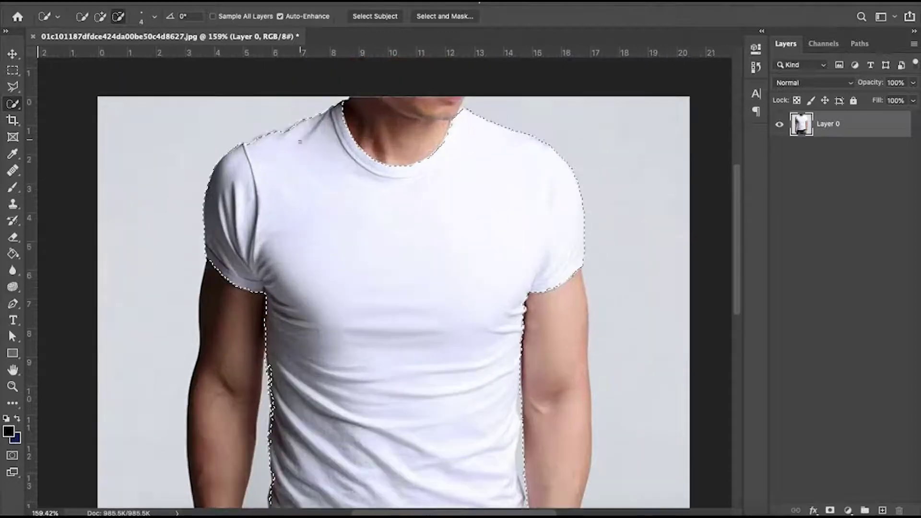
pyautogui.scroll(-3, 301, 218)
pyautogui.scroll(2, 274, 240)
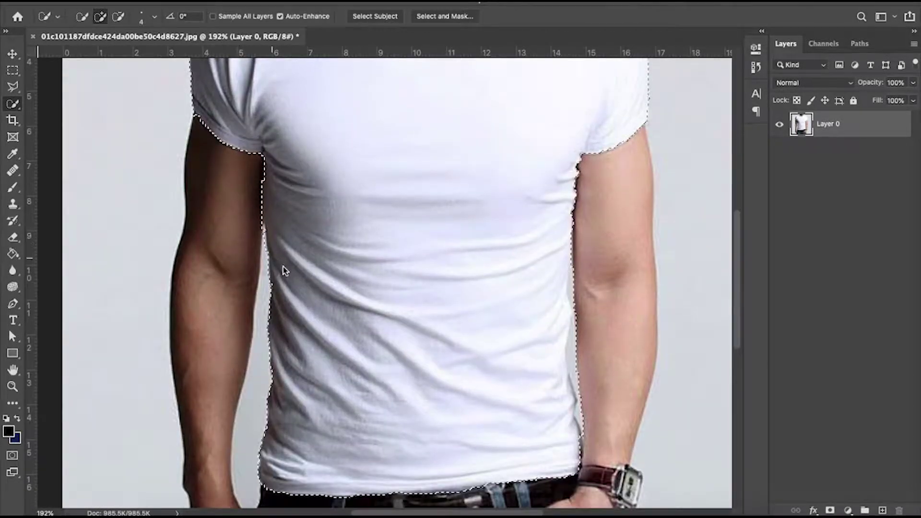
pyautogui.scroll(-1, 283, 266)
pyautogui.scroll(-1, 276, 312)
pyautogui.scroll(-1, 269, 364)
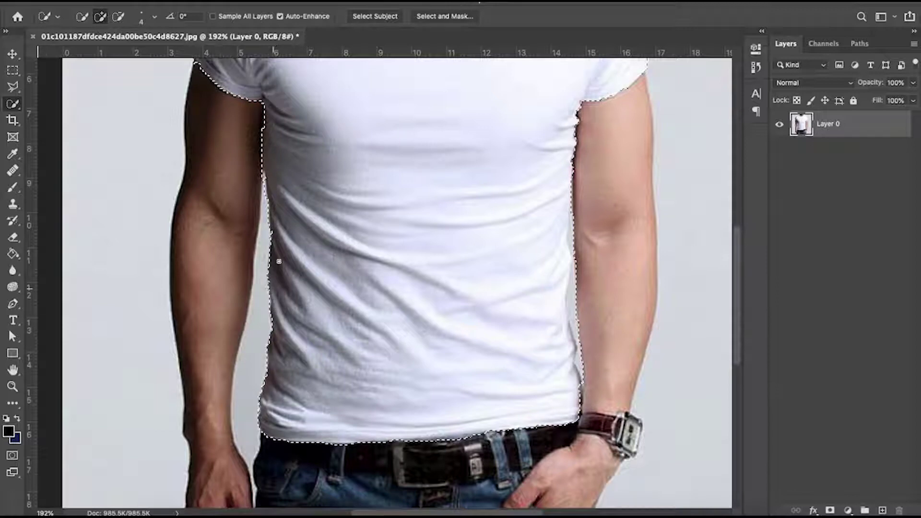
pyautogui.scroll(2, 580, 353)
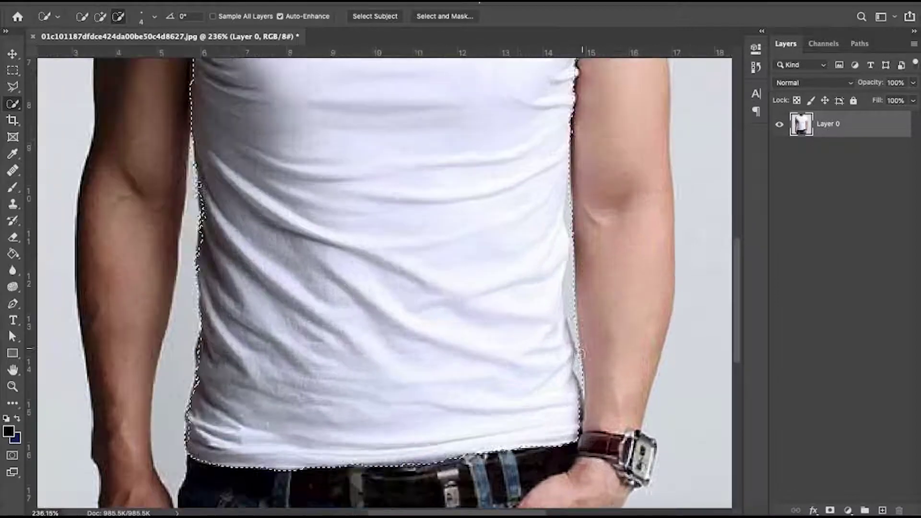
# - Subtract the grey background beside the right arm and fix the lower left shirt edge
pyautogui.scroll(3, 581, 353)
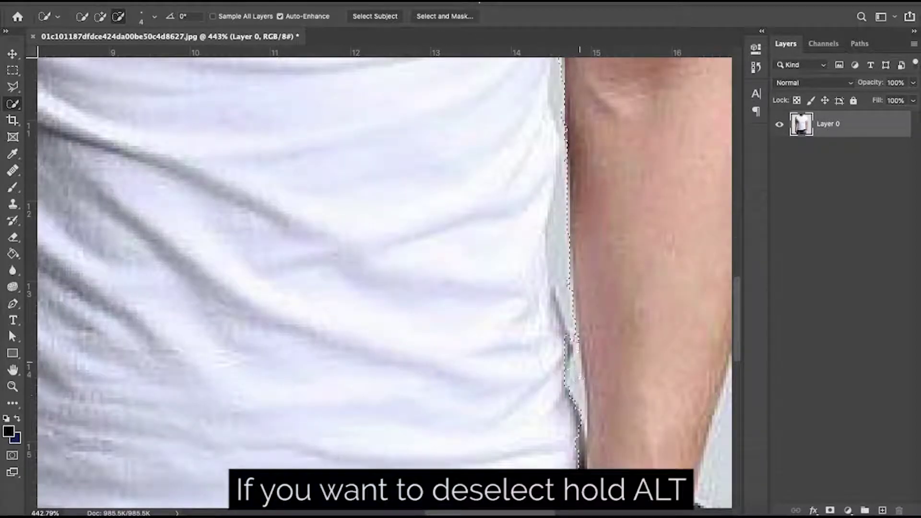
pyautogui.moveTo(557, 206); pyautogui.dragTo(551, 336)
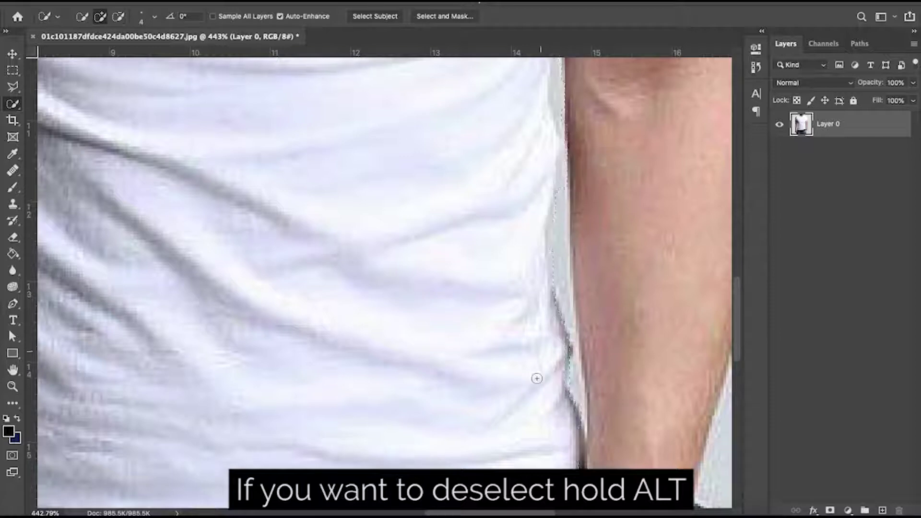
pyautogui.scroll(3, 550, 367)
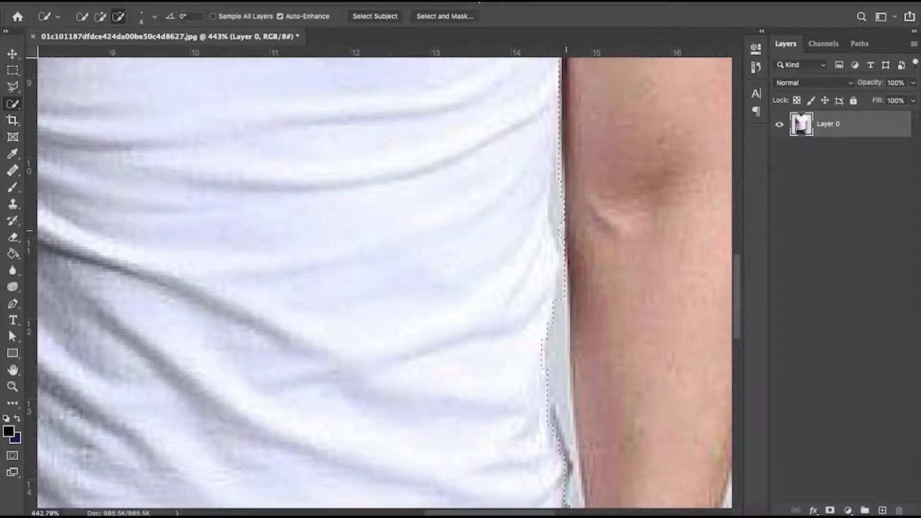
pyautogui.scroll(-3, 526, 391)
pyautogui.scroll(-2, 525, 391)
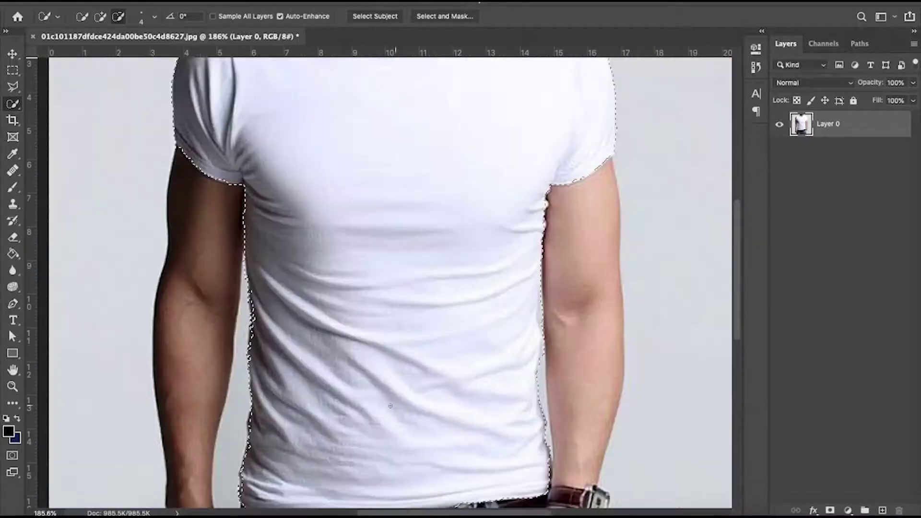
pyautogui.scroll(1, 216, 431)
pyautogui.moveTo(251, 312)
pyautogui.mouseDown()
pyautogui.moveTo(238, 480)
pyautogui.moveTo(267, 364)
pyautogui.mouseUp()
pyautogui.scroll(-1, 231, 464)
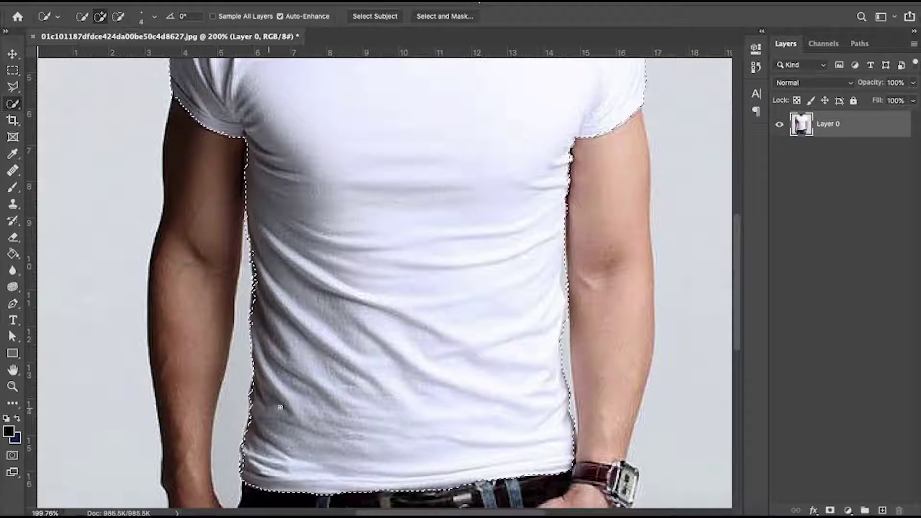
pyautogui.scroll(-1, 270, 411)
pyautogui.scroll(-2, 269, 411)
pyautogui.scroll(-2, 326, 396)
pyautogui.scroll(1, 382, 206)
pyautogui.scroll(1, 390, 214)
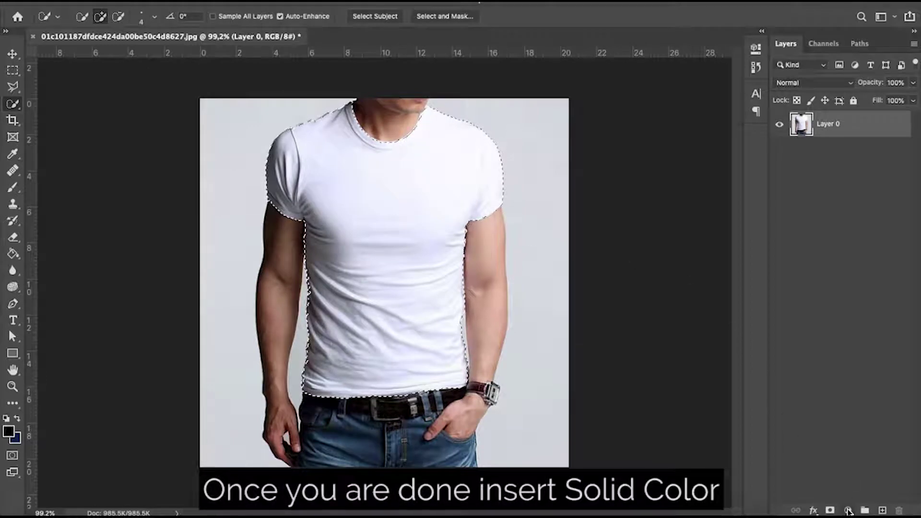
# - Add a Solid Color fill layer masked to the shirt in dark red
pyautogui.click(848, 510)
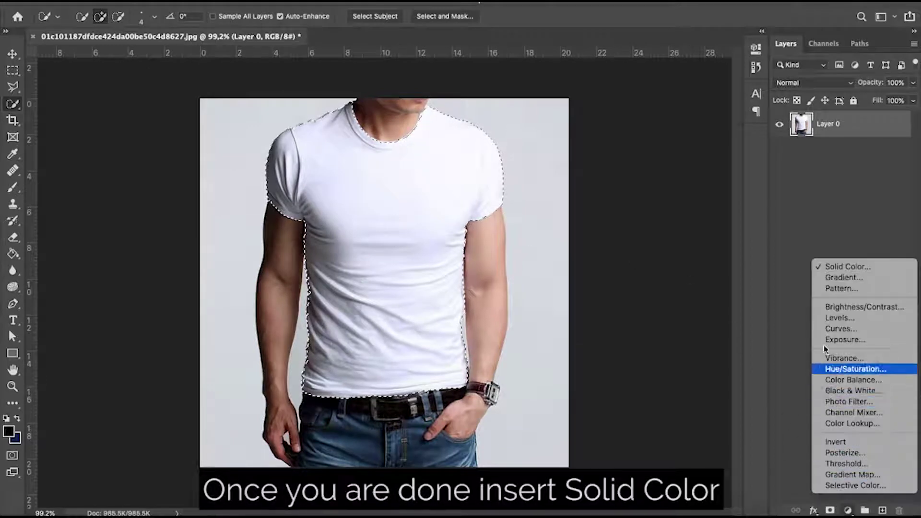
pyautogui.click(851, 267)
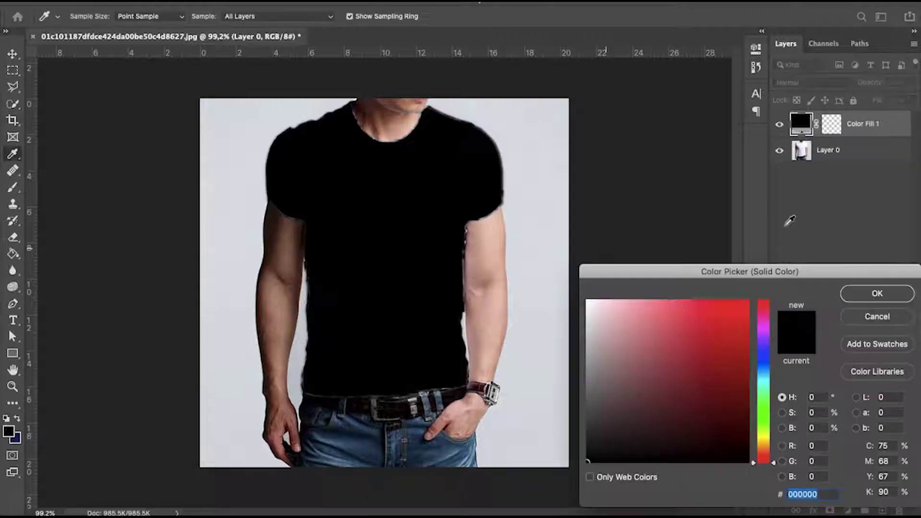
pyautogui.moveTo(656, 394); pyautogui.dragTo(700, 347)
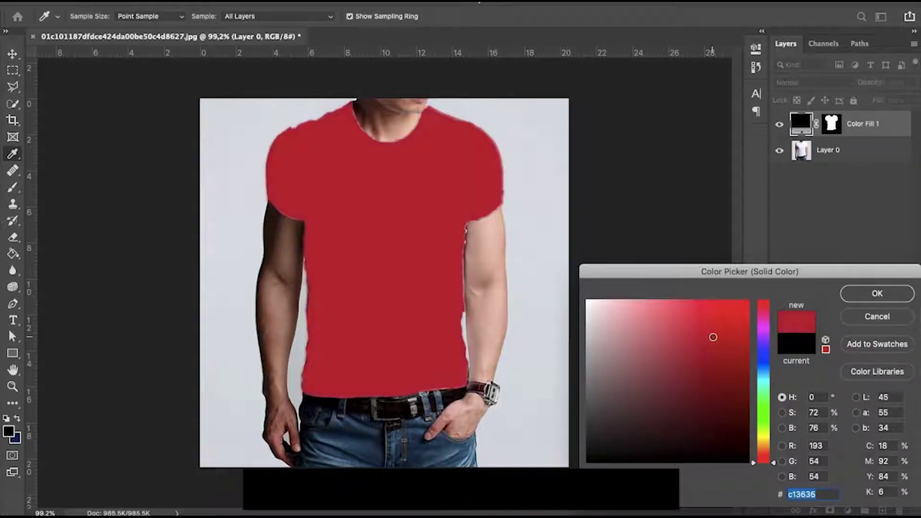
pyautogui.moveTo(705, 347)
pyautogui.mouseDown()
pyautogui.moveTo(703, 338)
pyautogui.moveTo(710, 353)
pyautogui.mouseUp()
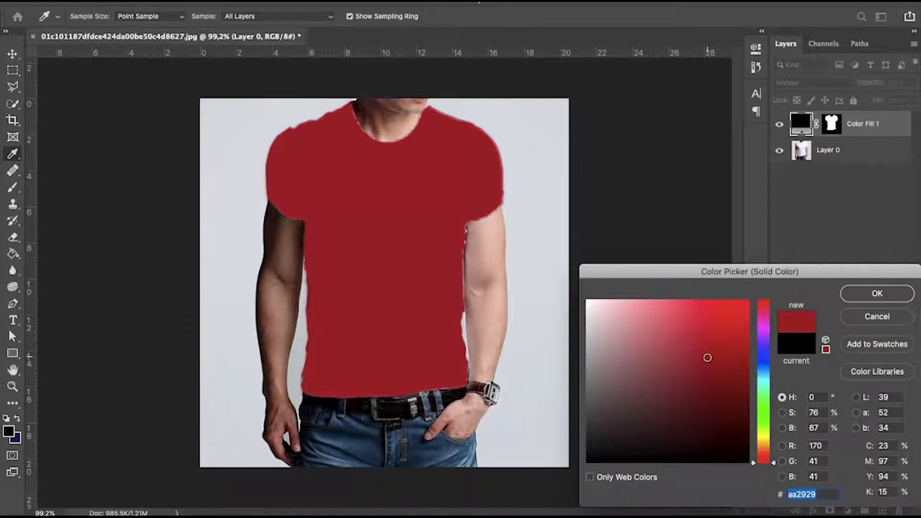
pyautogui.moveTo(706, 355); pyautogui.dragTo(708, 360)
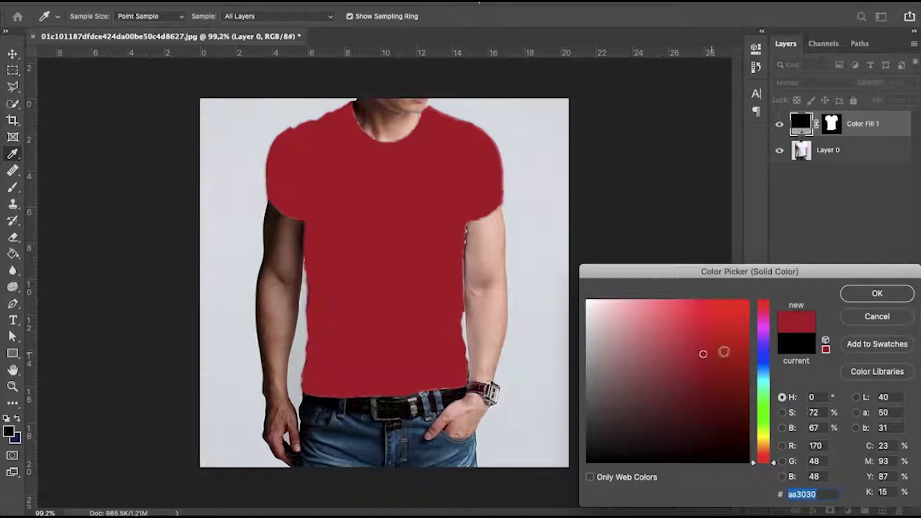
pyautogui.click(846, 294)
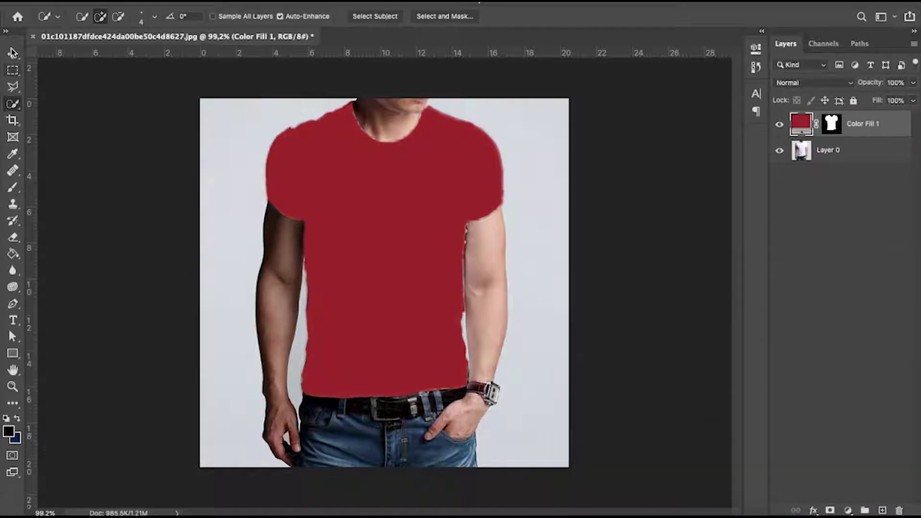
# - Set the Color Fill 1 layer's blend mode to Multiply
pyautogui.press('v')
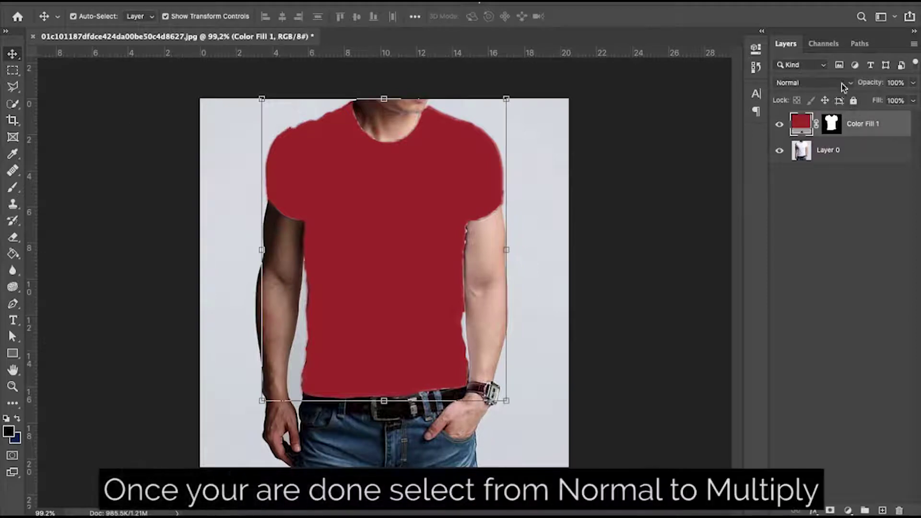
pyautogui.click(844, 85)
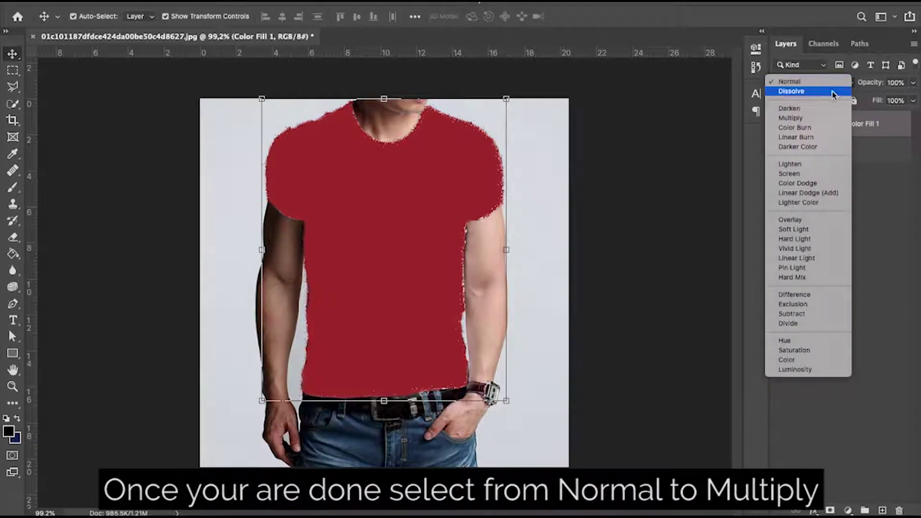
pyautogui.click(813, 118)
pyautogui.scroll(2, 428, 171)
pyautogui.scroll(2, 413, 165)
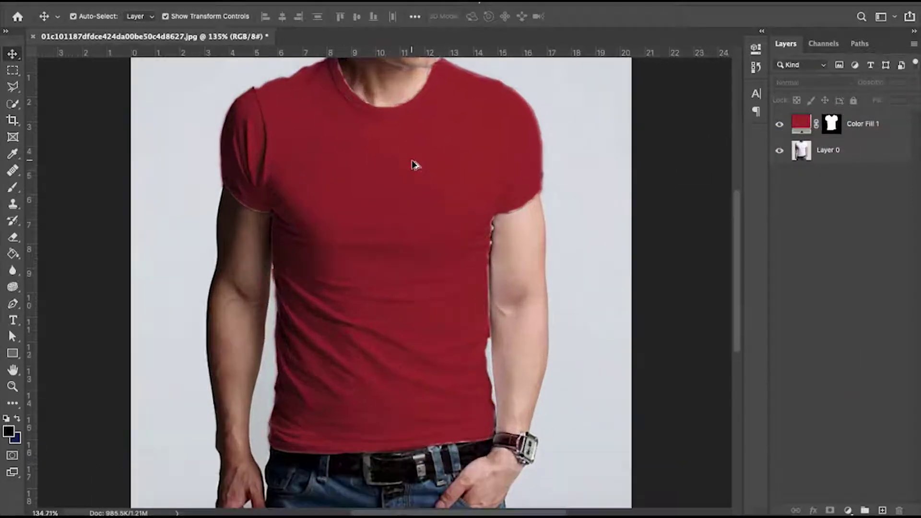
pyautogui.scroll(1, 413, 164)
pyautogui.scroll(1, 413, 166)
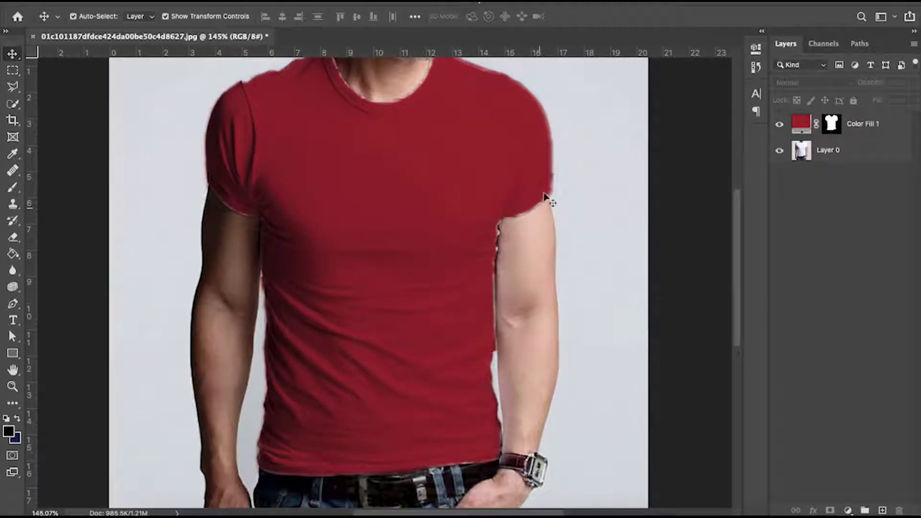
# - Use the Eraser on the Color Fill 1 mask to clean the sleeve's lower-edge fringe
pyautogui.click(13, 237)
pyautogui.scroll(3, 244, 158)
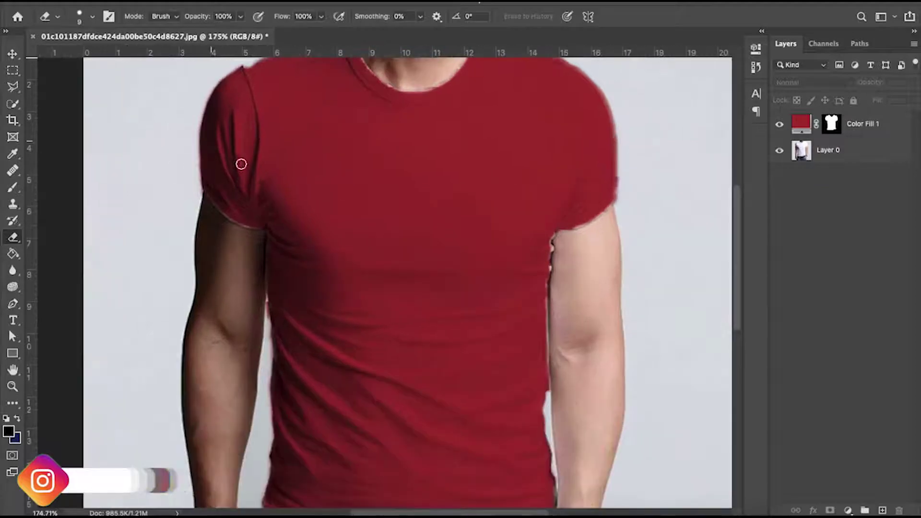
pyautogui.click(857, 129)
pyautogui.scroll(4, 212, 217)
pyautogui.scroll(2, 212, 216)
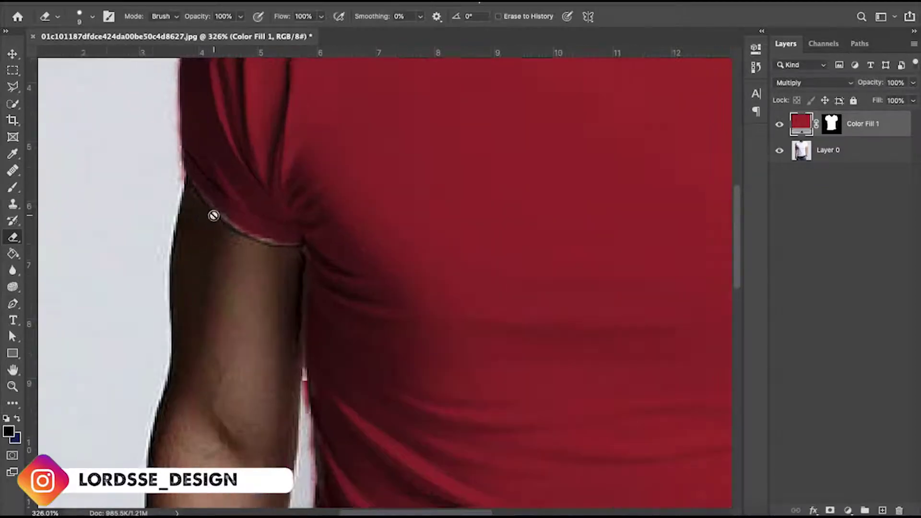
pyautogui.scroll(6, 212, 216)
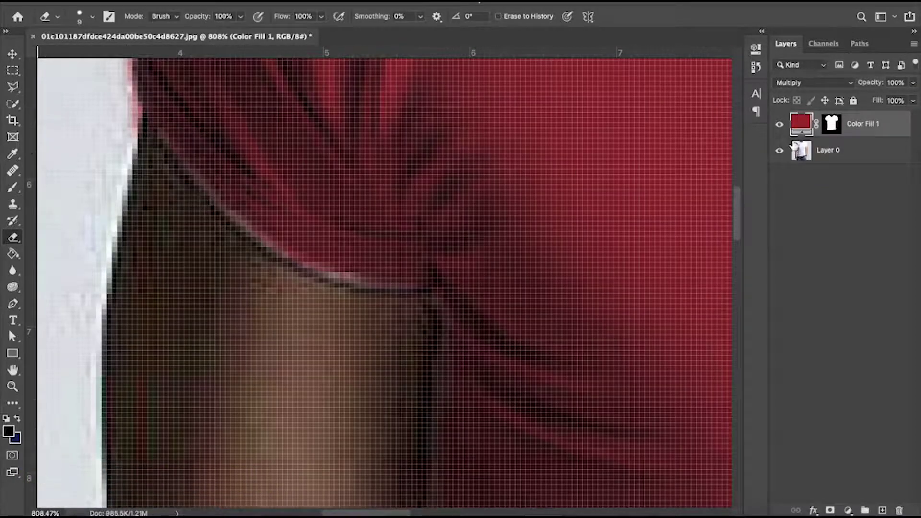
pyautogui.click(833, 125)
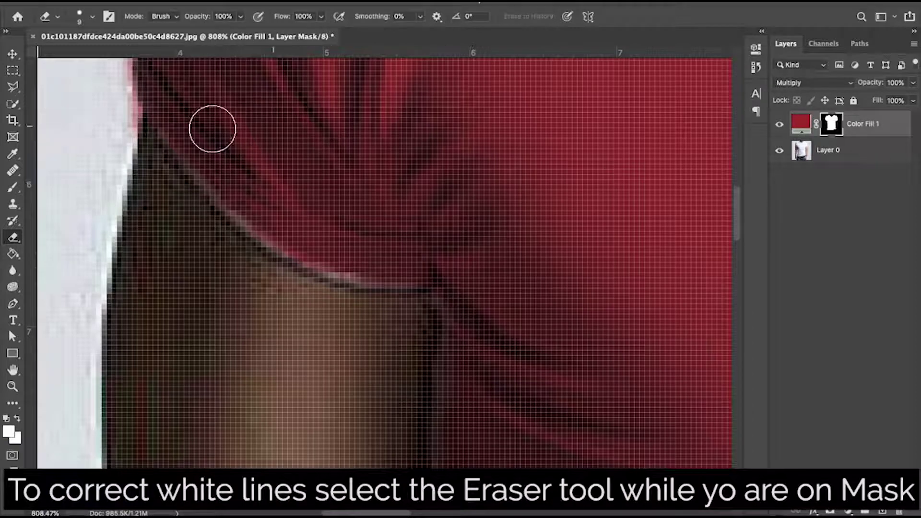
pyautogui.moveTo(170, 117)
pyautogui.mouseDown()
pyautogui.moveTo(314, 247)
pyautogui.moveTo(454, 282)
pyautogui.mouseUp()
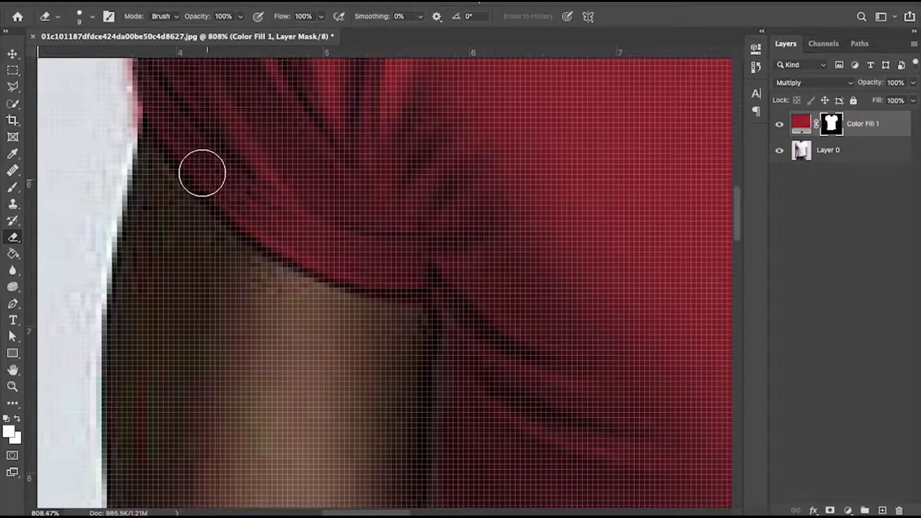
pyautogui.hotkey('ctrl', 'z')
pyautogui.moveTo(180, 125)
pyautogui.mouseDown()
pyautogui.moveTo(241, 195)
pyautogui.moveTo(305, 245)
pyautogui.moveTo(461, 283)
pyautogui.mouseUp()
# - Clean the pale fringe along the shirt's side in the fill mask
pyautogui.scroll(-1, 462, 283)
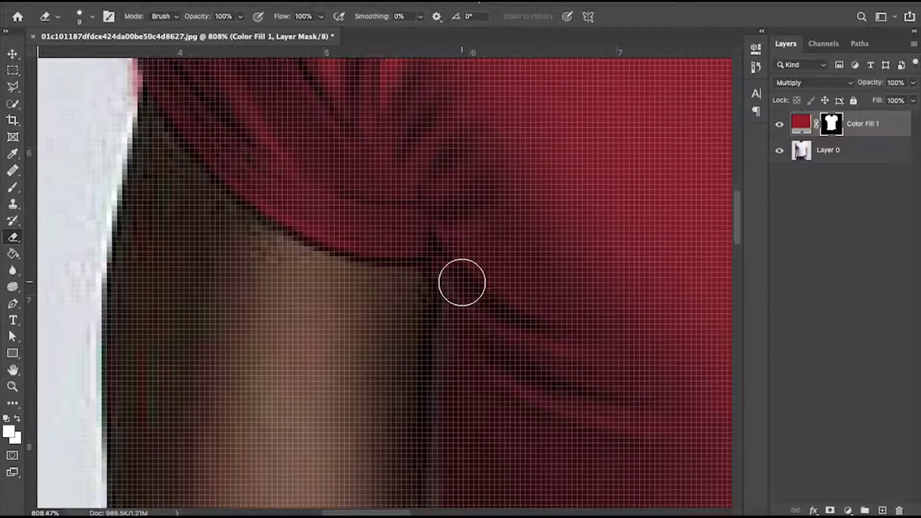
pyautogui.scroll(-2, 461, 283)
pyautogui.scroll(-2, 468, 313)
pyautogui.scroll(-2, 467, 339)
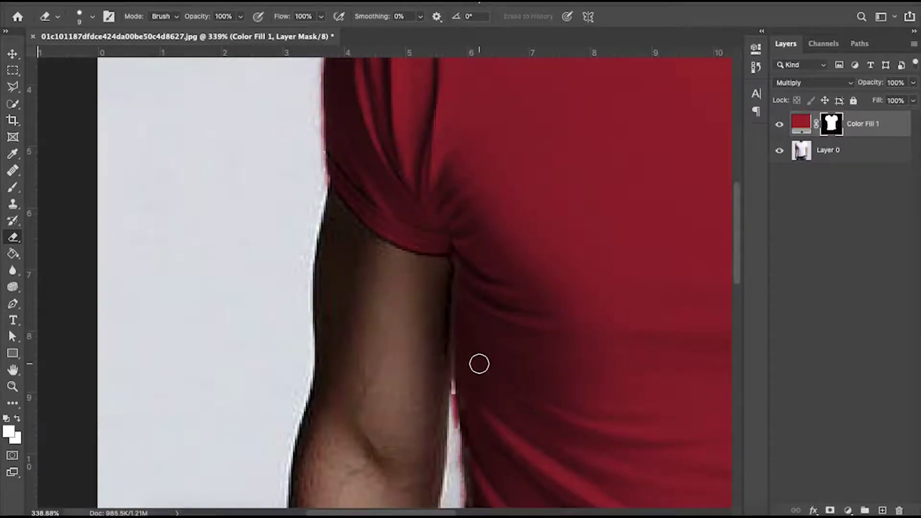
pyautogui.scroll(3, 480, 364)
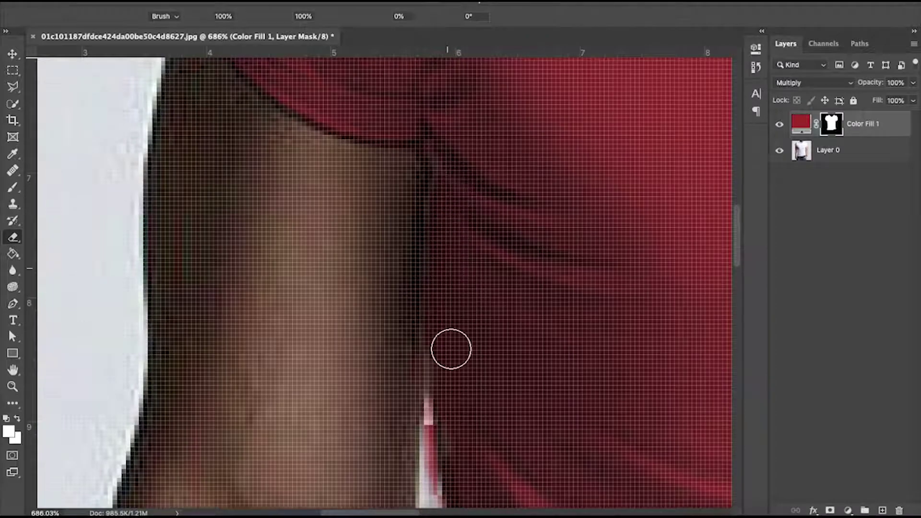
pyautogui.scroll(-3, 451, 347)
pyautogui.scroll(-2, 452, 347)
pyautogui.scroll(-3, 485, 348)
pyautogui.scroll(2, 487, 354)
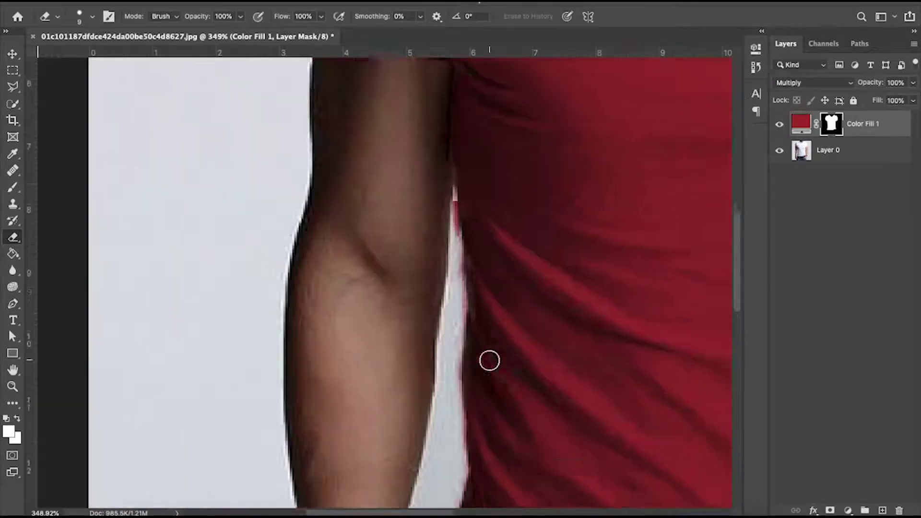
pyautogui.scroll(1, 485, 335)
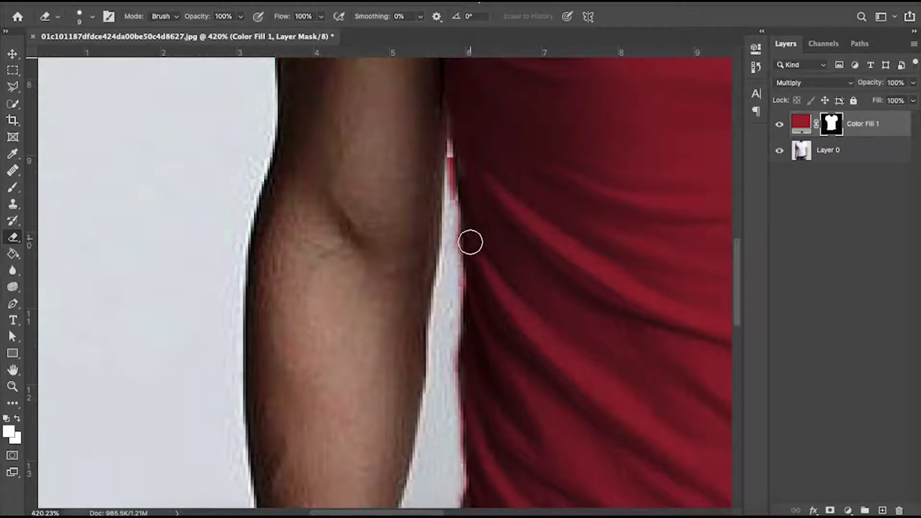
pyautogui.scroll(-2, 480, 312)
pyautogui.scroll(-2, 487, 358)
pyautogui.scroll(-2, 496, 376)
pyautogui.scroll(-1, 473, 355)
pyautogui.moveTo(455, 409)
pyautogui.mouseDown()
pyautogui.moveTo(447, 405)
pyautogui.moveTo(462, 381)
pyautogui.mouseUp()
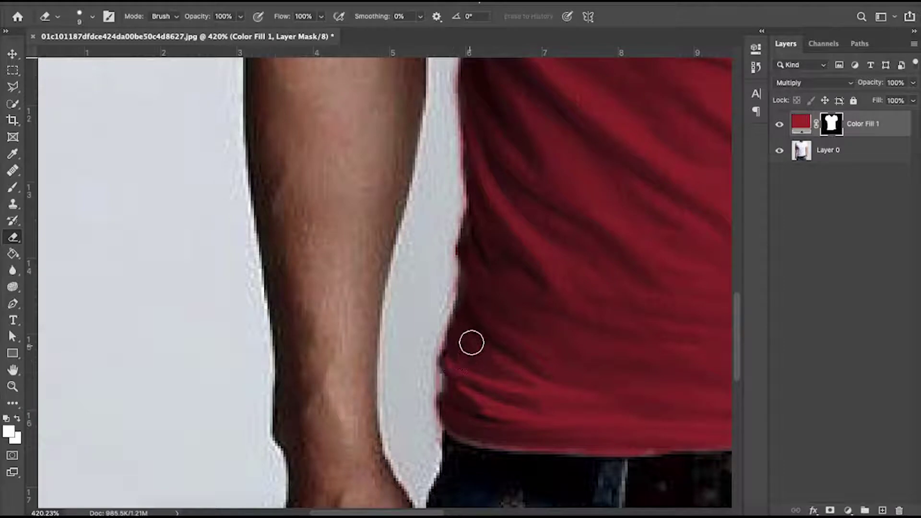
# - Extend the red fill over the light gap at the shirt's edge
pyautogui.scroll(-2, 487, 232)
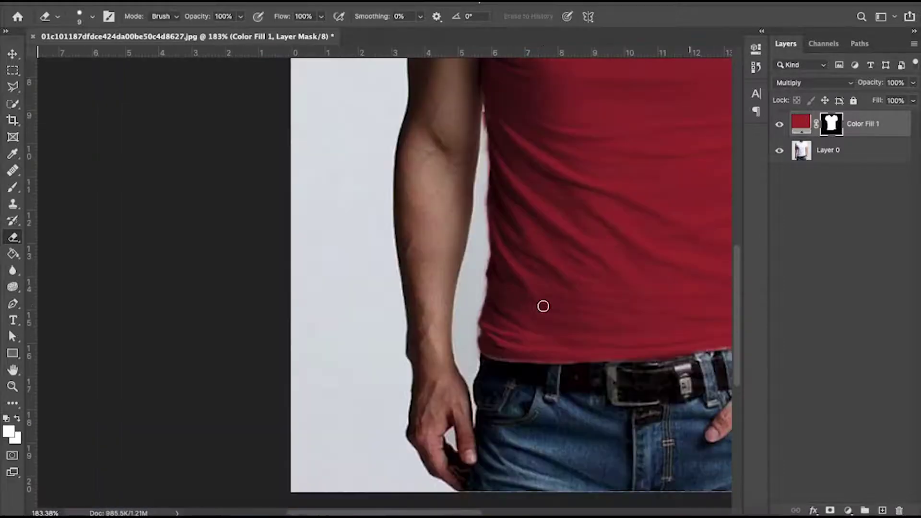
pyautogui.scroll(-1, 542, 304)
pyautogui.scroll(-2, 548, 309)
pyautogui.scroll(3, 456, 370)
pyautogui.scroll(2, 467, 381)
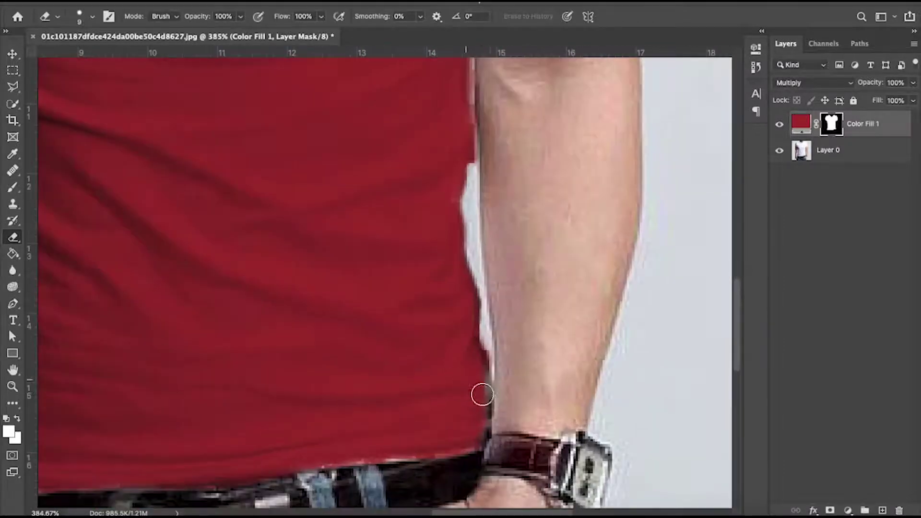
pyautogui.scroll(2, 480, 398)
pyautogui.scroll(1, 479, 408)
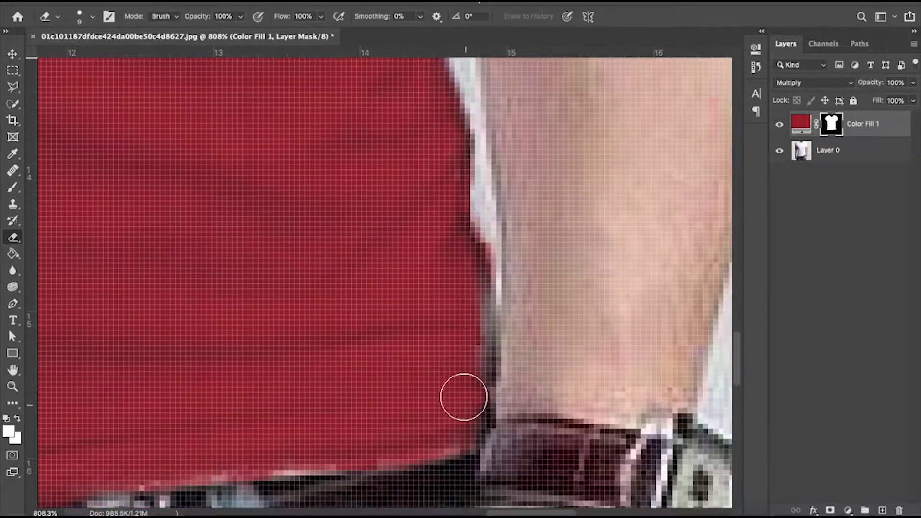
pyautogui.scroll(-1, 441, 377)
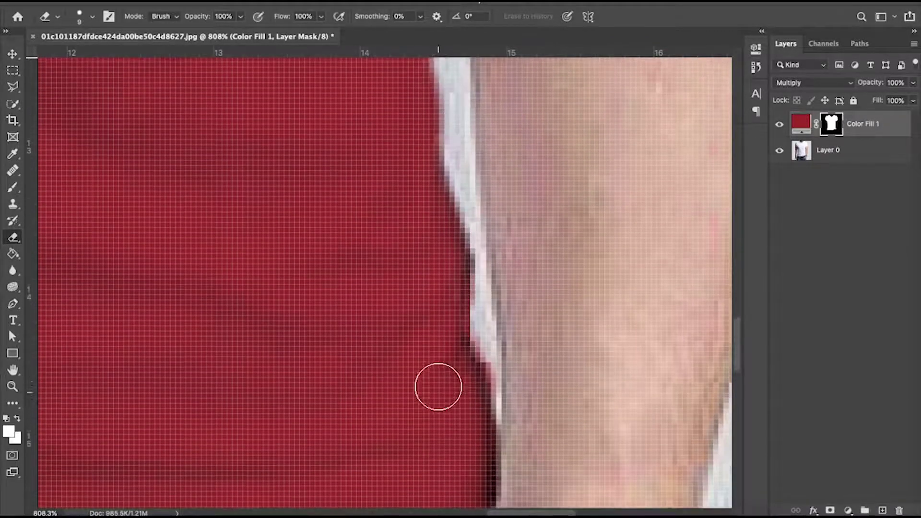
pyautogui.scroll(3, 432, 381)
pyautogui.scroll(-3, 406, 374)
pyautogui.scroll(1, 405, 372)
pyautogui.scroll(3, 403, 357)
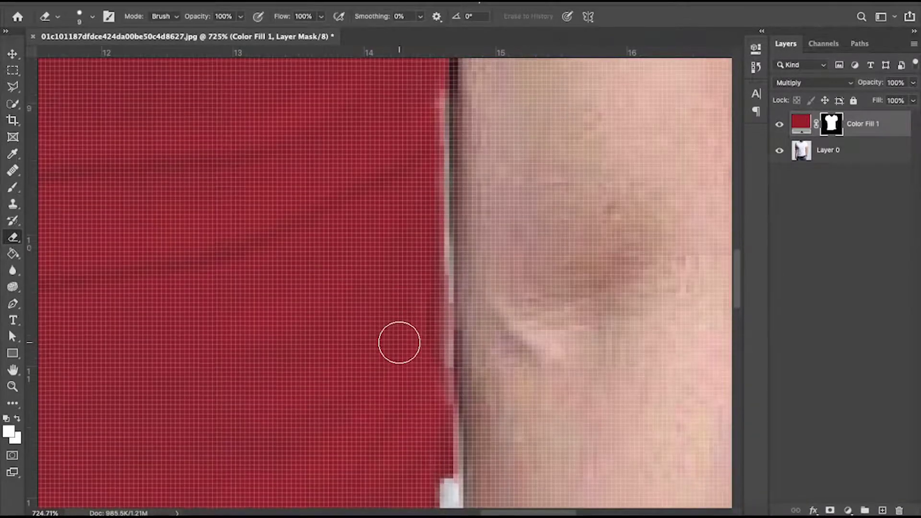
pyautogui.scroll(-2, 400, 345)
pyautogui.scroll(1, 413, 283)
pyautogui.scroll(2, 415, 292)
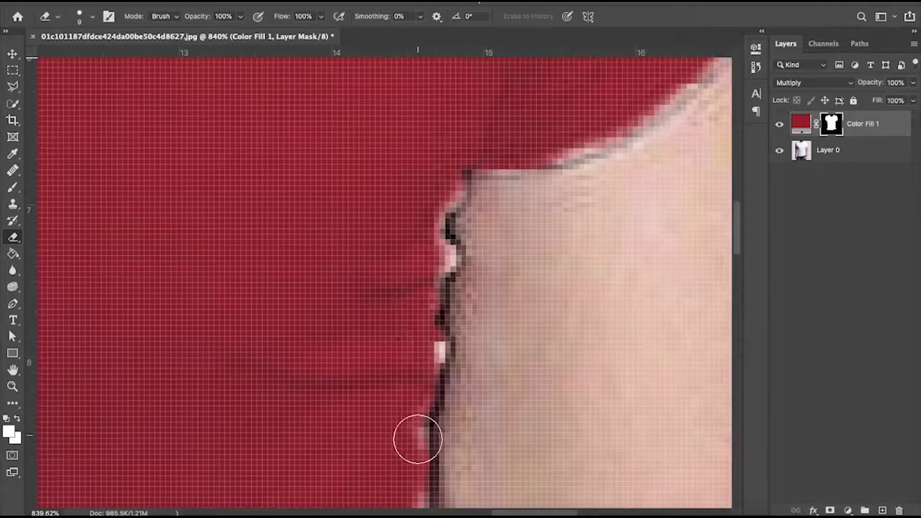
pyautogui.moveTo(400, 451)
pyautogui.mouseDown()
pyautogui.moveTo(412, 301)
pyautogui.moveTo(456, 175)
pyautogui.mouseUp()
# - Extend the red fill along the sleeve's lower edge above the arm
pyautogui.scroll(-2, 456, 176)
pyautogui.scroll(-2, 460, 180)
pyautogui.scroll(-2, 479, 185)
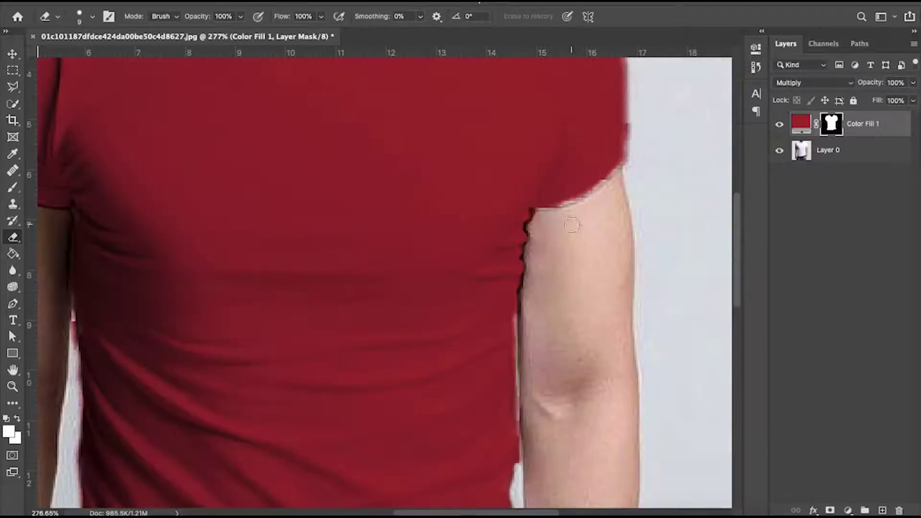
pyautogui.scroll(1, 595, 193)
pyautogui.scroll(1, 603, 335)
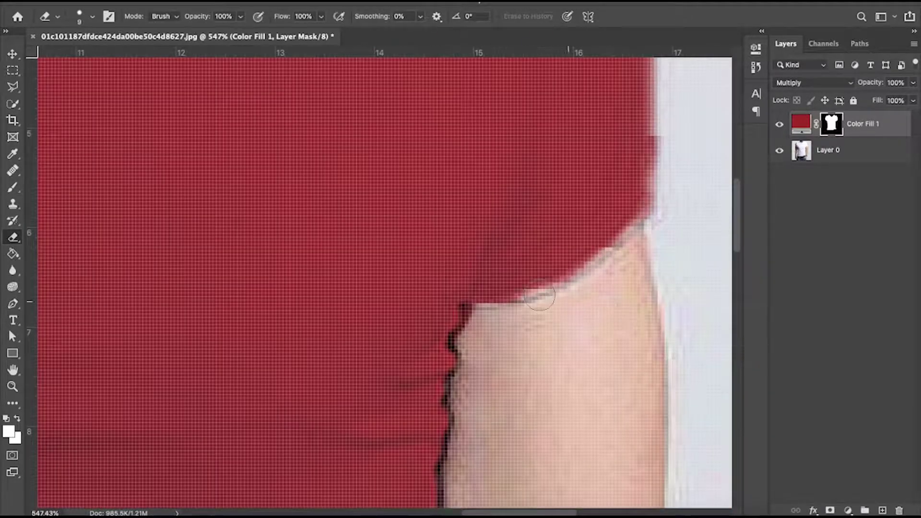
pyautogui.scroll(2, 540, 295)
pyautogui.moveTo(452, 288); pyautogui.dragTo(480, 287)
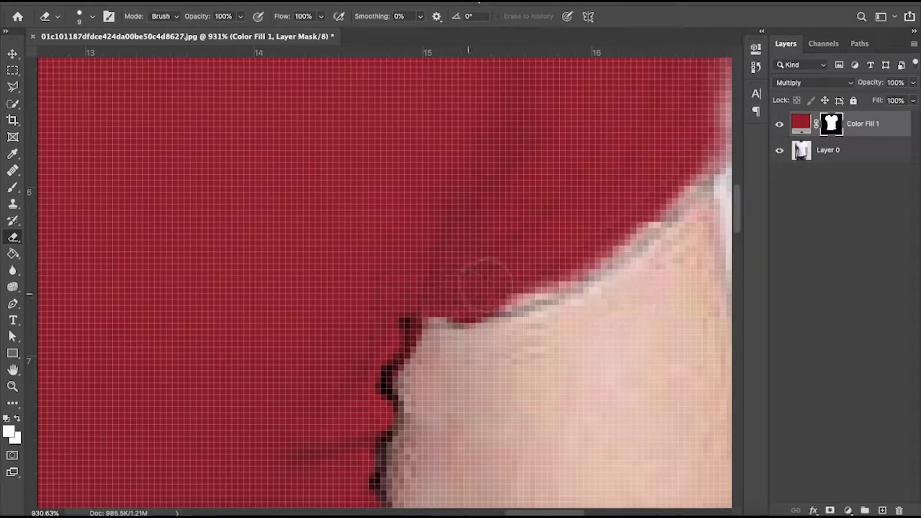
pyautogui.hotkey('ctrl', 'z')
pyautogui.moveTo(489, 296)
pyautogui.mouseDown()
pyautogui.moveTo(473, 294)
pyautogui.moveTo(612, 236)
pyautogui.moveTo(691, 154)
pyautogui.mouseUp()
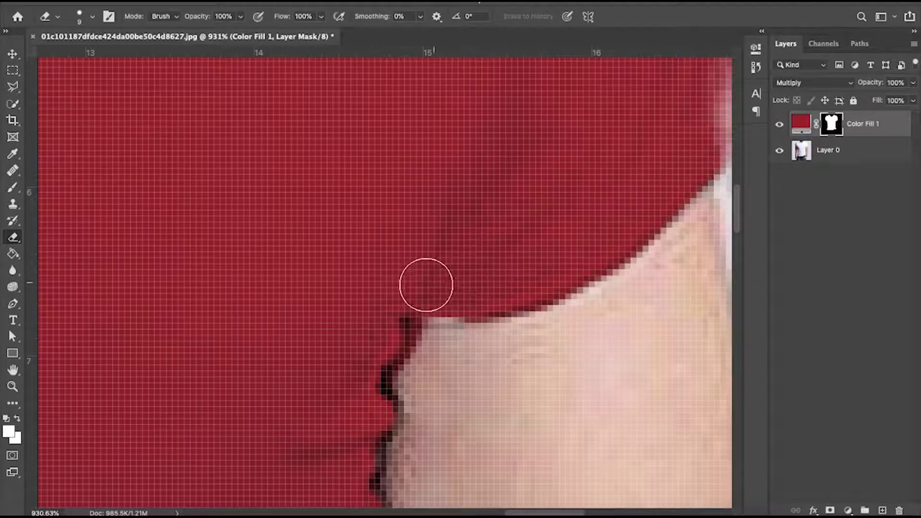
# - Extend the red fill up to the skin at the neckline
pyautogui.scroll(-1, 463, 298)
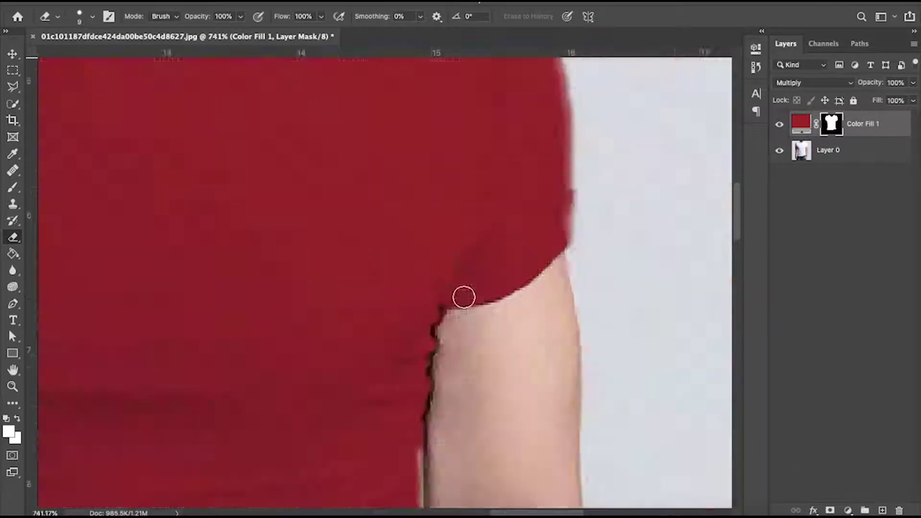
pyautogui.scroll(-6, 464, 298)
pyautogui.scroll(1, 480, 216)
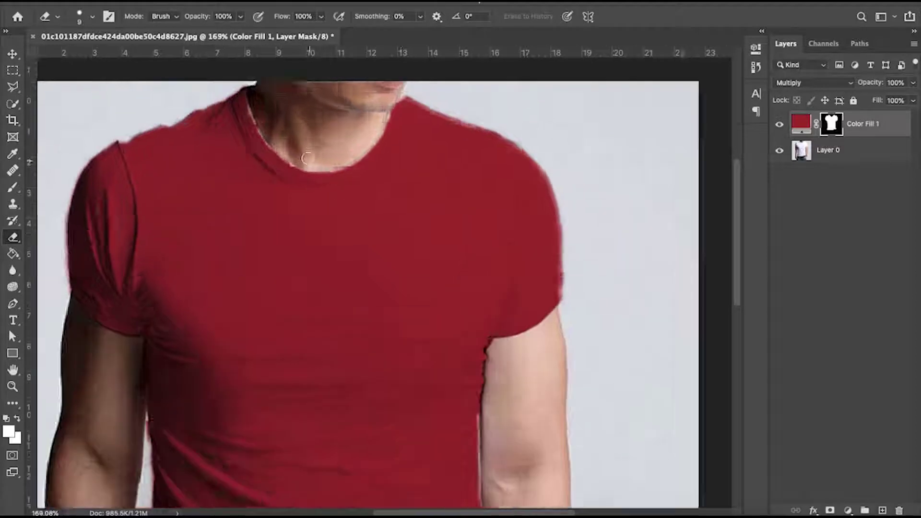
pyautogui.scroll(3, 499, 181)
pyautogui.scroll(1, 497, 180)
pyautogui.scroll(2, 497, 181)
pyautogui.scroll(-1, 525, 183)
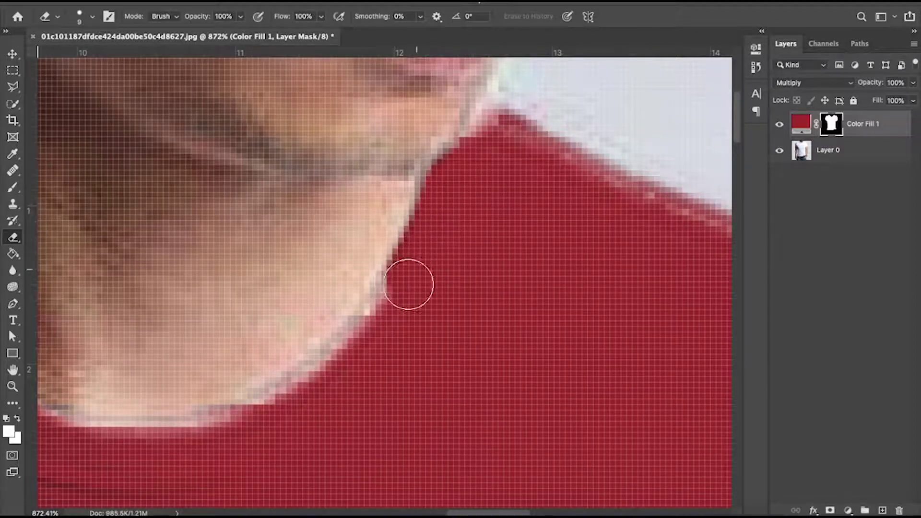
pyautogui.scroll(-7, 344, 350)
pyautogui.scroll(1, 344, 350)
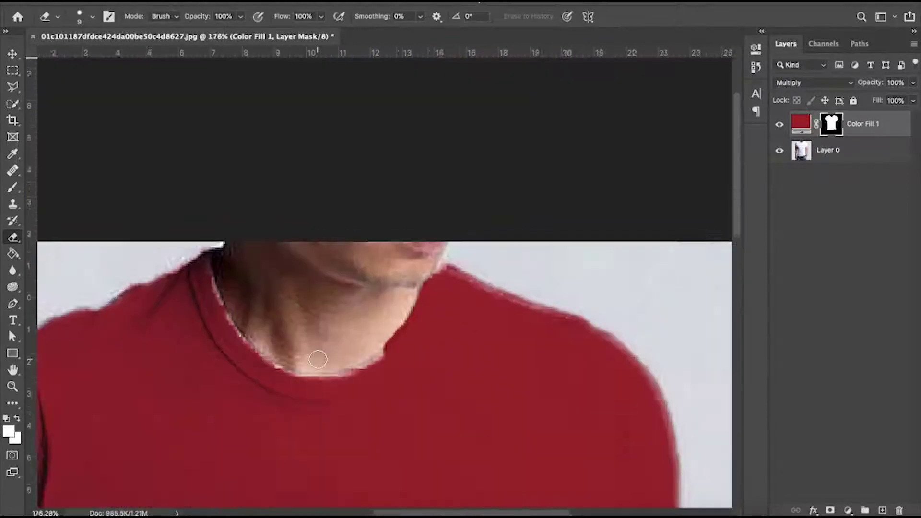
pyautogui.scroll(5, 386, 386)
pyautogui.moveTo(378, 382)
pyautogui.mouseDown()
pyautogui.moveTo(418, 333)
pyautogui.moveTo(359, 375)
pyautogui.moveTo(304, 387)
pyautogui.moveTo(167, 372)
pyautogui.mouseUp()
# - Fill the pale collar edge pixels with red
pyautogui.scroll(-3, 152, 370)
pyautogui.scroll(-1, 131, 319)
pyautogui.scroll(-2, 107, 290)
pyautogui.scroll(4, 61, 263)
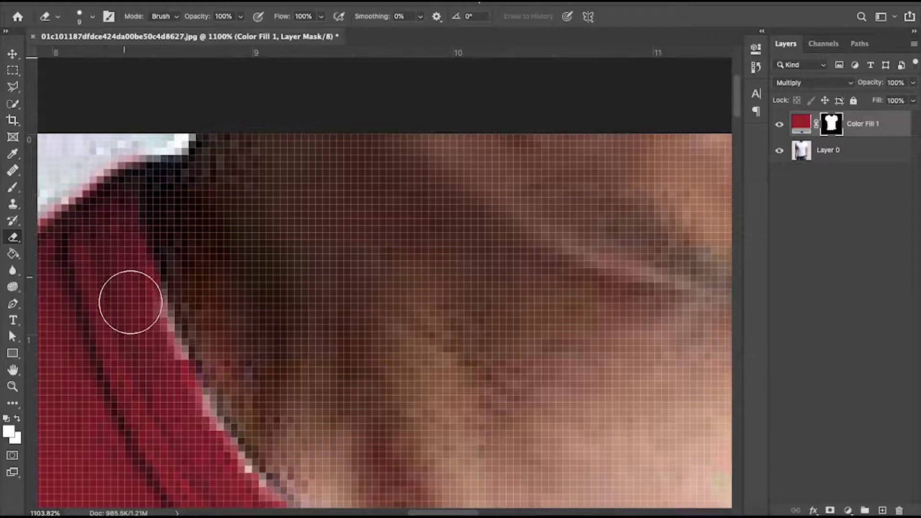
pyautogui.scroll(-3, 144, 337)
pyautogui.scroll(-1, 150, 322)
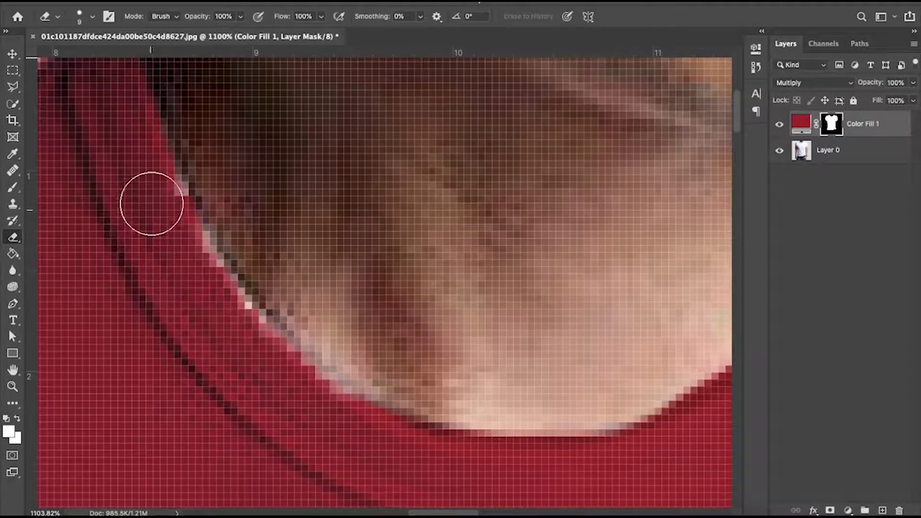
pyautogui.moveTo(197, 268)
pyautogui.mouseDown()
pyautogui.moveTo(308, 400)
pyautogui.moveTo(403, 456)
pyautogui.mouseUp()
pyautogui.scroll(-5, 402, 456)
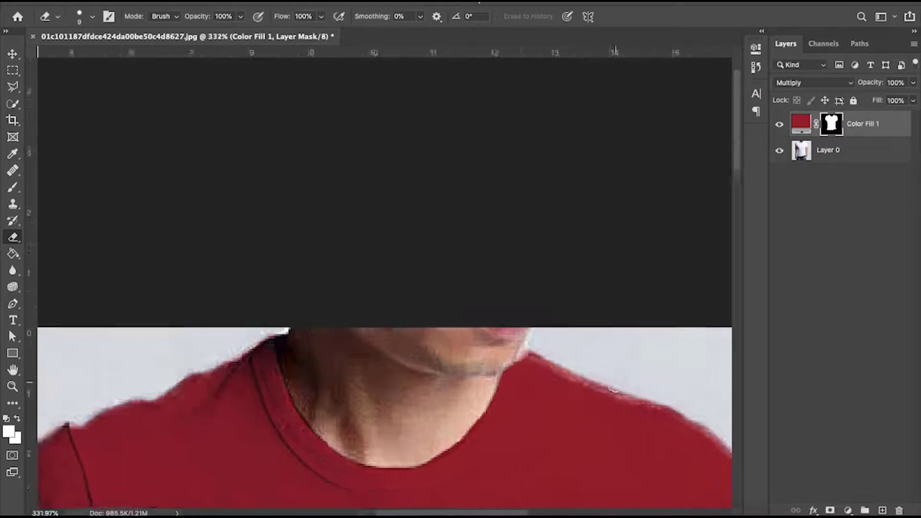
pyautogui.scroll(4, 513, 404)
pyautogui.moveTo(397, 342); pyautogui.dragTo(661, 450)
# - Fill the pale shoulder edge and right-edge notch red, then fit the image on screen
pyautogui.scroll(-2, 671, 454)
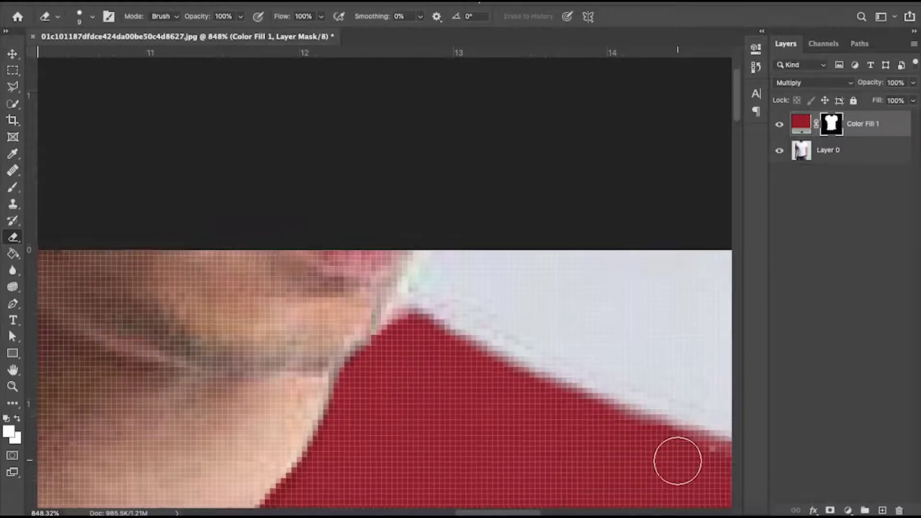
pyautogui.scroll(-3, 678, 456)
pyautogui.scroll(-3, 699, 456)
pyautogui.scroll(4, 530, 152)
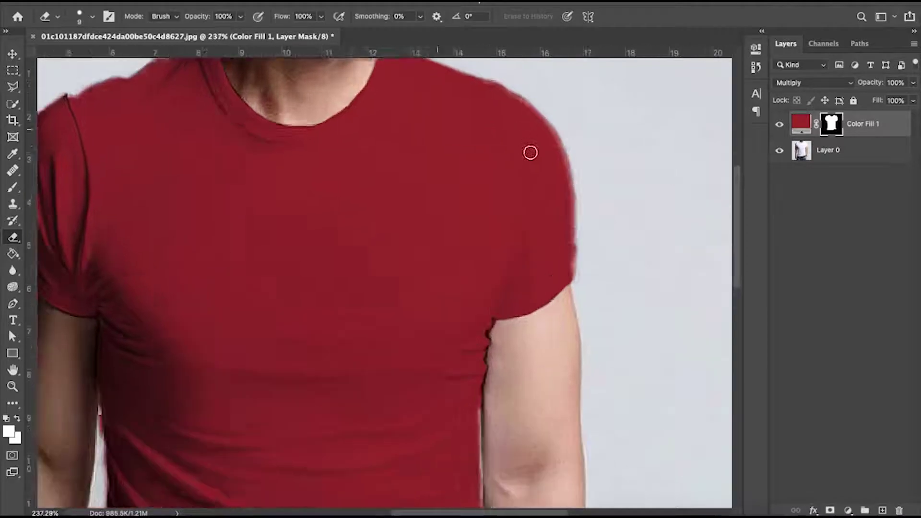
pyautogui.scroll(1, 542, 160)
pyautogui.scroll(1, 543, 160)
pyautogui.moveTo(438, 225)
pyautogui.mouseDown()
pyautogui.moveTo(542, 285)
pyautogui.moveTo(569, 321)
pyautogui.moveTo(583, 368)
pyautogui.mouseUp()
pyautogui.scroll(-2, 585, 368)
pyautogui.scroll(-1, 586, 368)
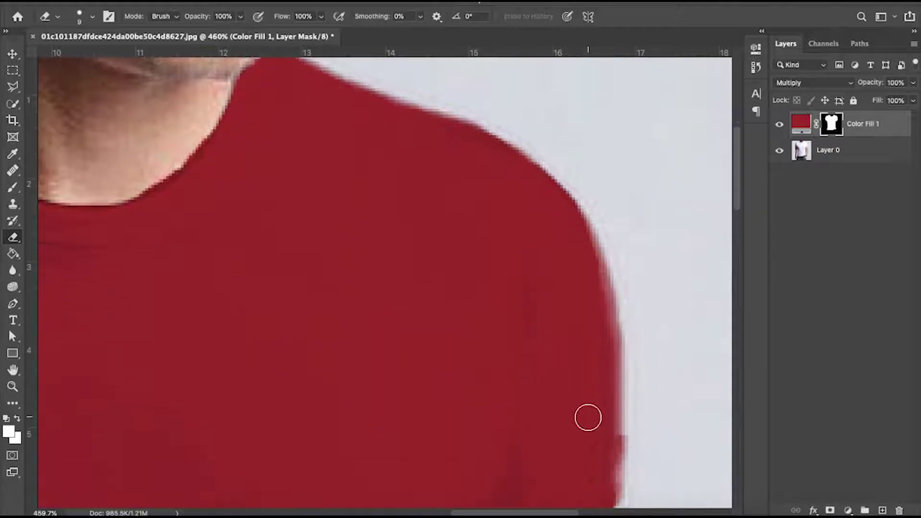
pyautogui.scroll(-1, 588, 417)
pyautogui.scroll(-1, 588, 418)
pyautogui.scroll(2, 598, 409)
pyautogui.moveTo(598, 458)
pyautogui.mouseDown()
pyautogui.moveTo(602, 471)
pyautogui.moveTo(609, 329)
pyautogui.moveTo(581, 219)
pyautogui.moveTo(559, 191)
pyautogui.mouseUp()
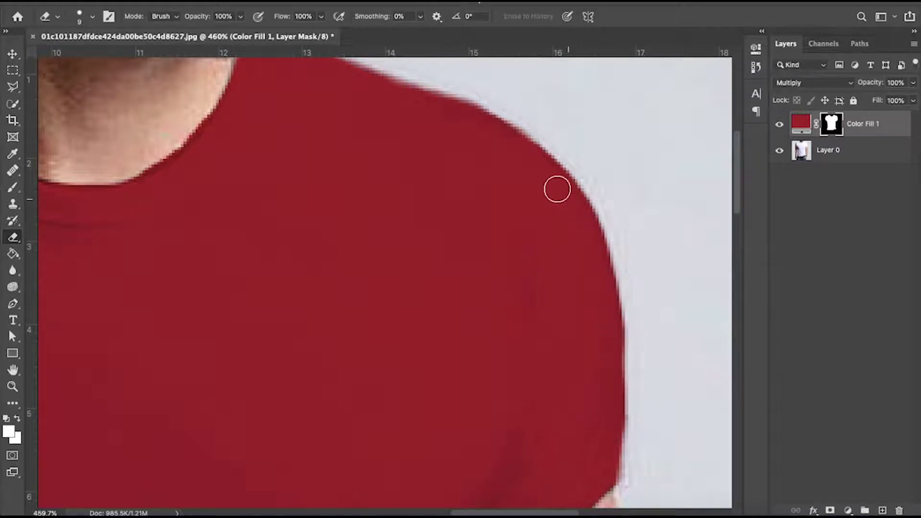
pyautogui.hotkey('ctrl', '0')
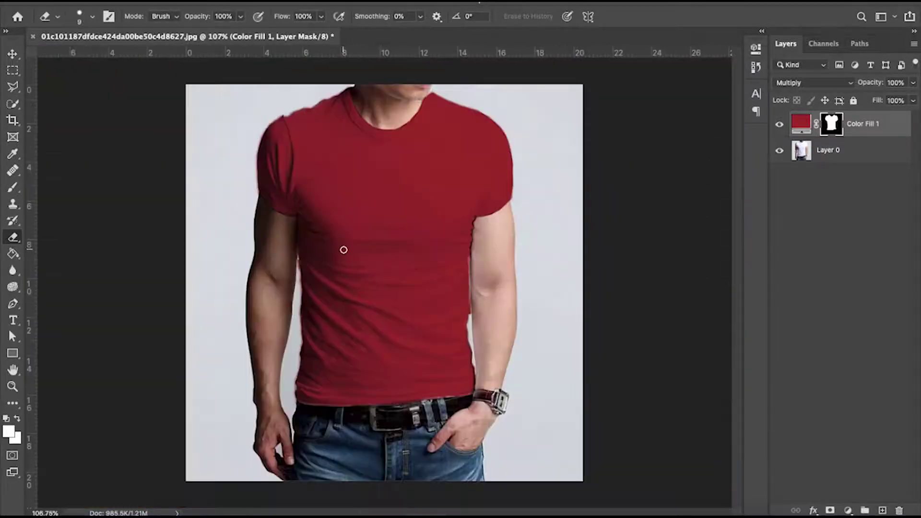
pyautogui.scroll(1, 486, 305)
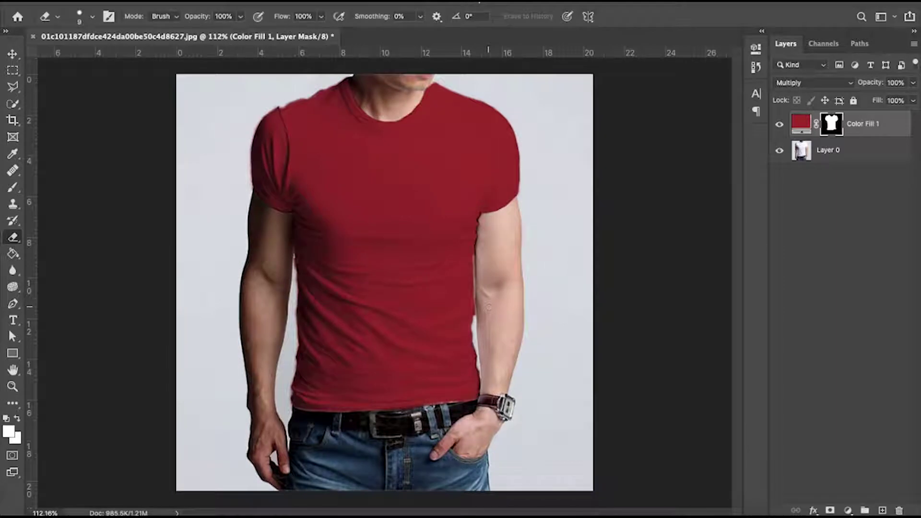
pyautogui.scroll(5, 245, 278)
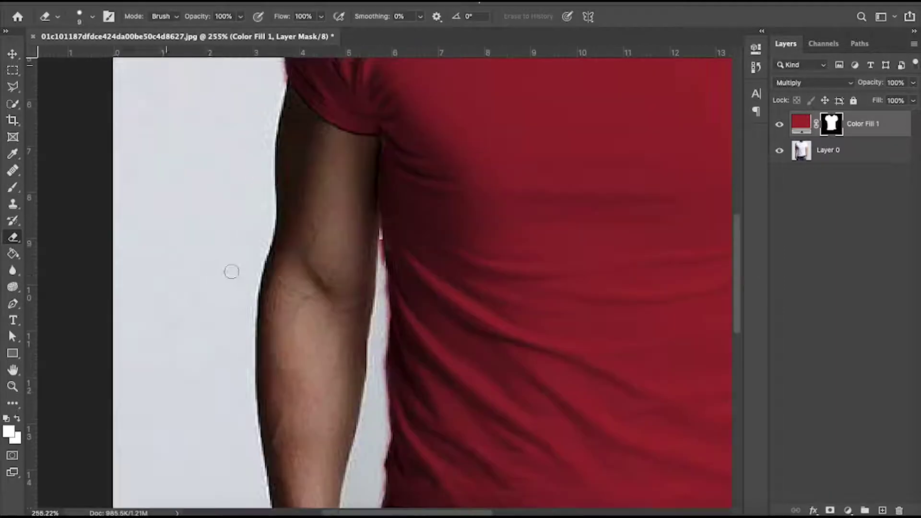
pyautogui.scroll(1, 240, 293)
pyautogui.click(782, 170)
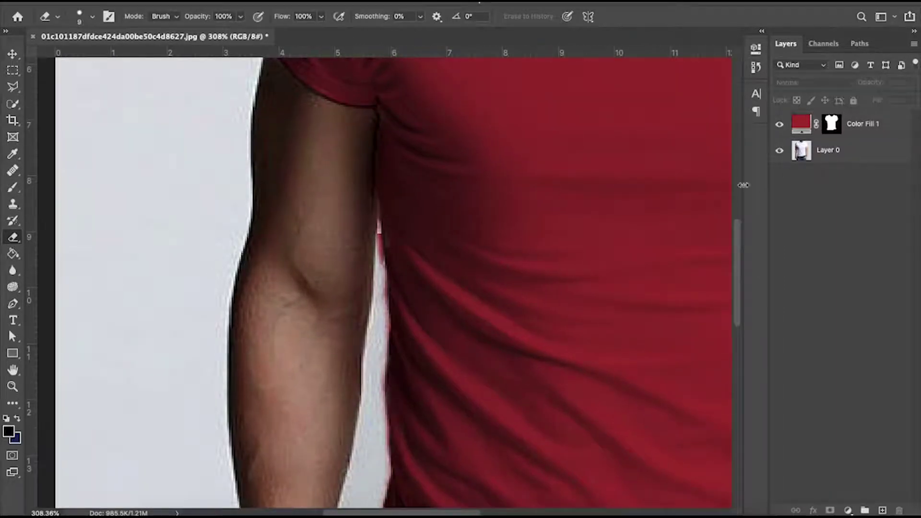
pyautogui.click(796, 153)
pyautogui.scroll(3, 373, 254)
pyautogui.click(377, 263)
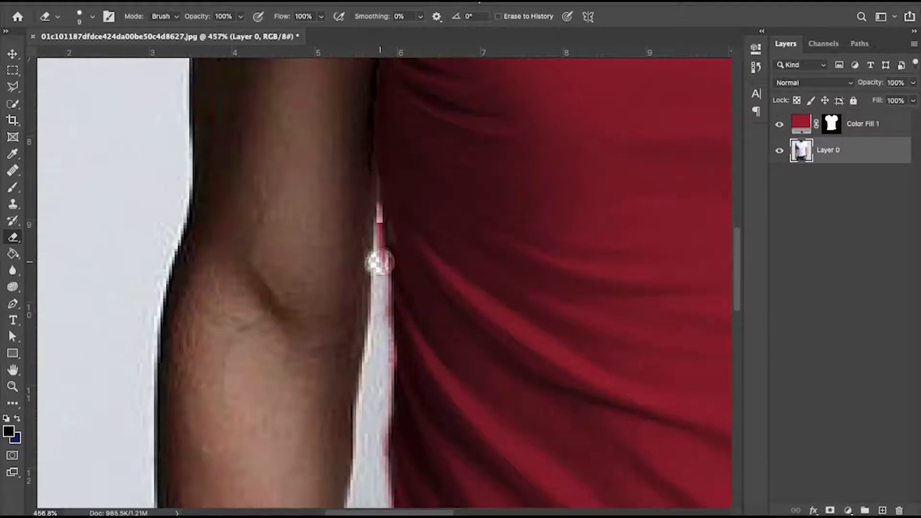
pyautogui.hotkey('ctrl', 'z')
pyautogui.hotkey('alt', ']')
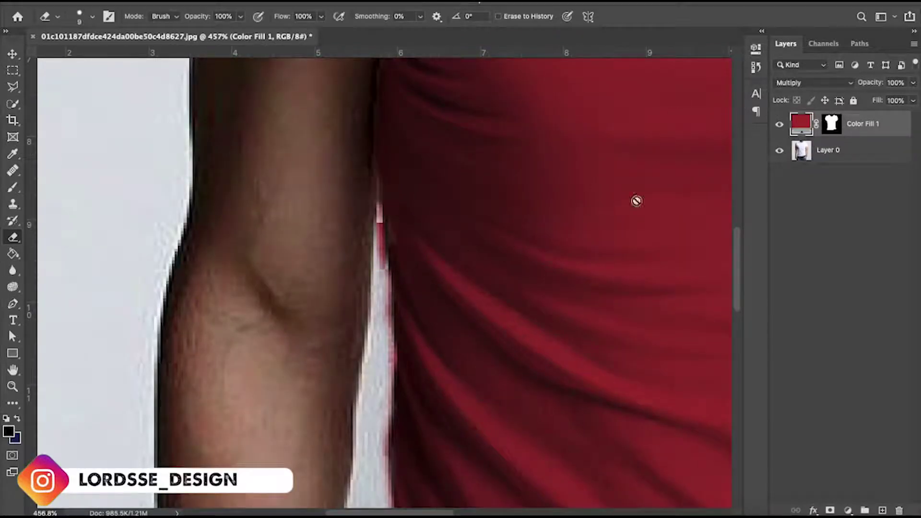
pyautogui.click(831, 124)
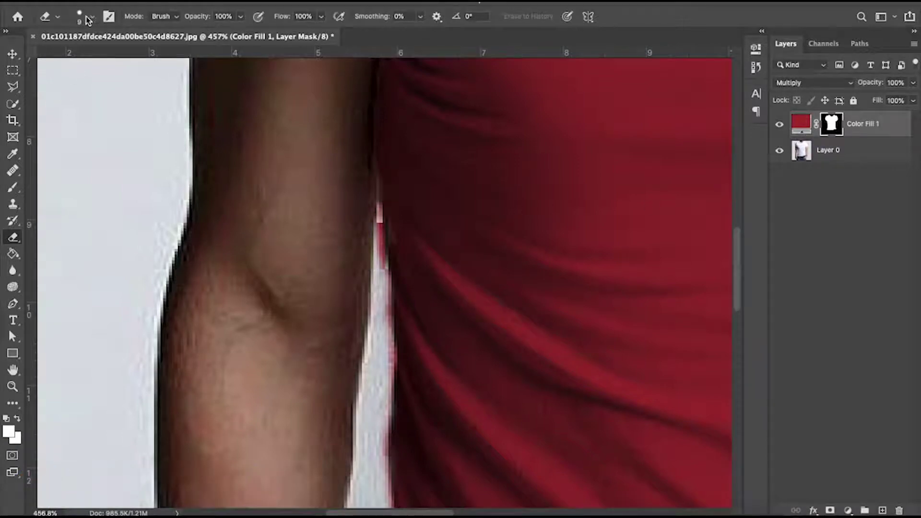
pyautogui.scroll(-5, 379, 195)
pyautogui.scroll(-3, 432, 220)
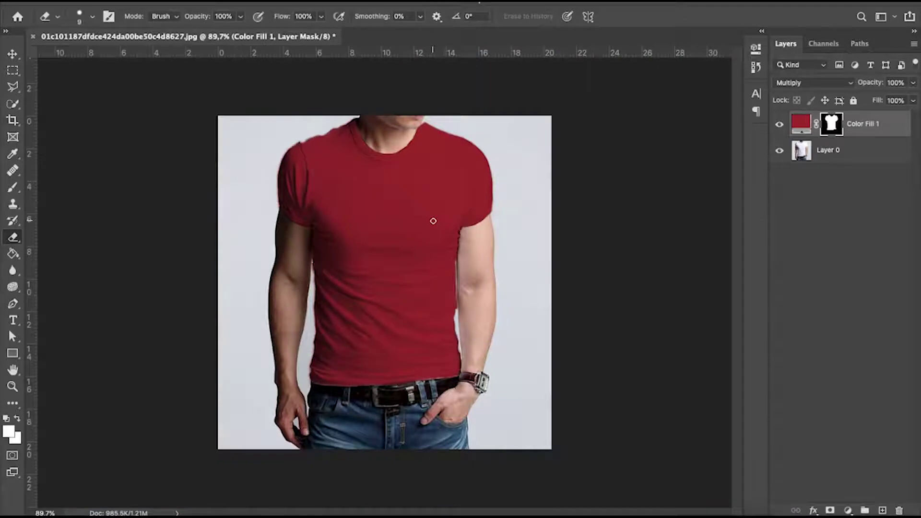
# - Zoom in near the right elbow and set the Eraser's foreground colour to black
pyautogui.scroll(5, 426, 220)
pyautogui.scroll(-3, 513, 322)
pyautogui.scroll(3, 516, 372)
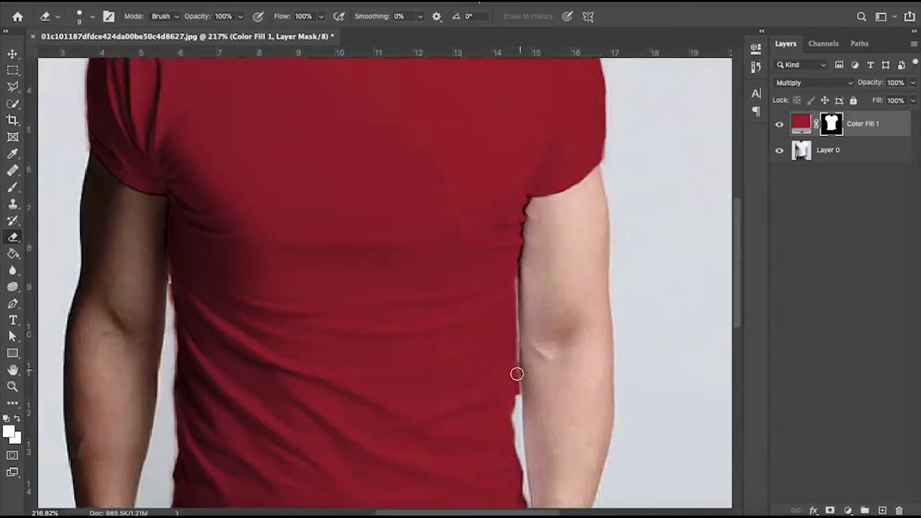
pyautogui.scroll(1, 518, 376)
pyautogui.scroll(-1, 516, 380)
pyautogui.scroll(1, 510, 383)
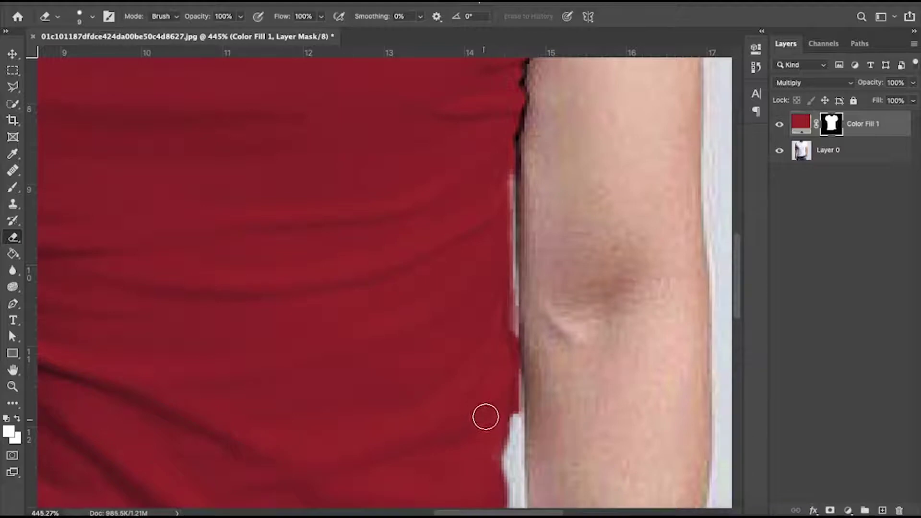
pyautogui.scroll(-3, 487, 413)
pyautogui.scroll(-1, 486, 403)
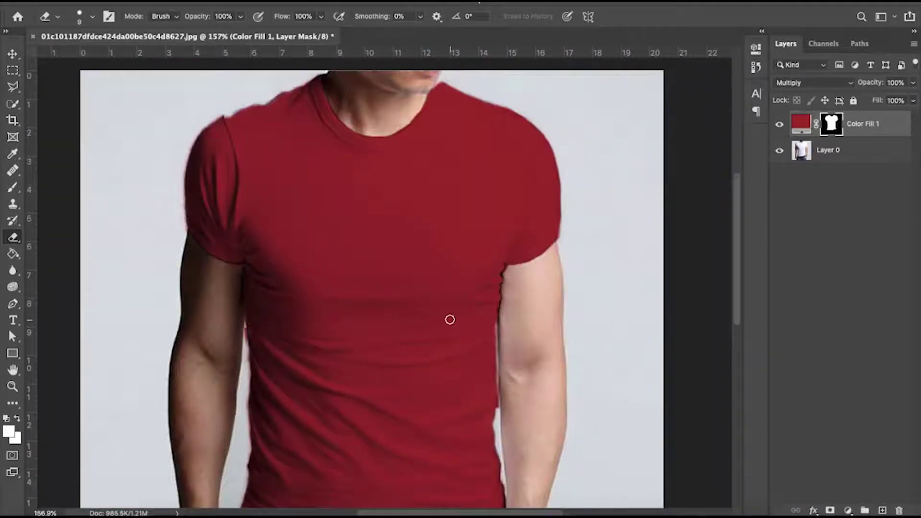
pyautogui.scroll(-1, 449, 319)
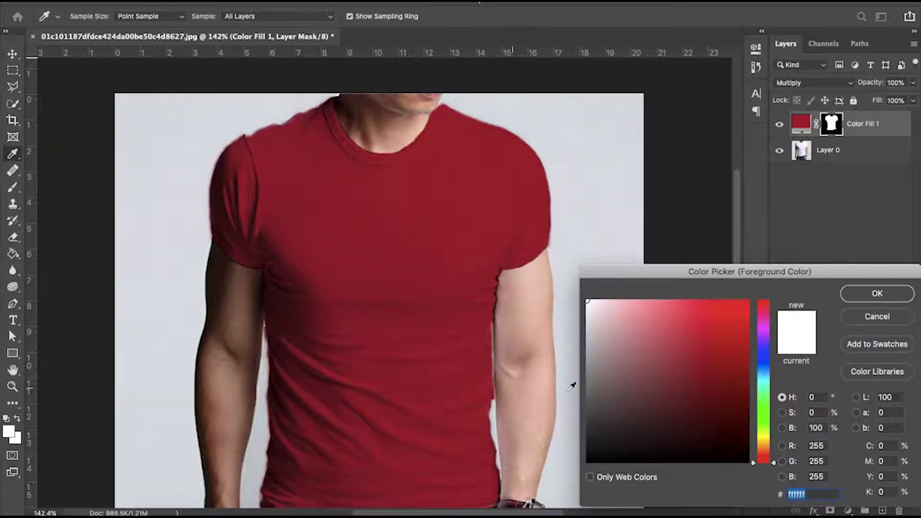
pyautogui.moveTo(601, 438); pyautogui.dragTo(579, 460)
pyautogui.click(877, 293)
pyautogui.press('e')
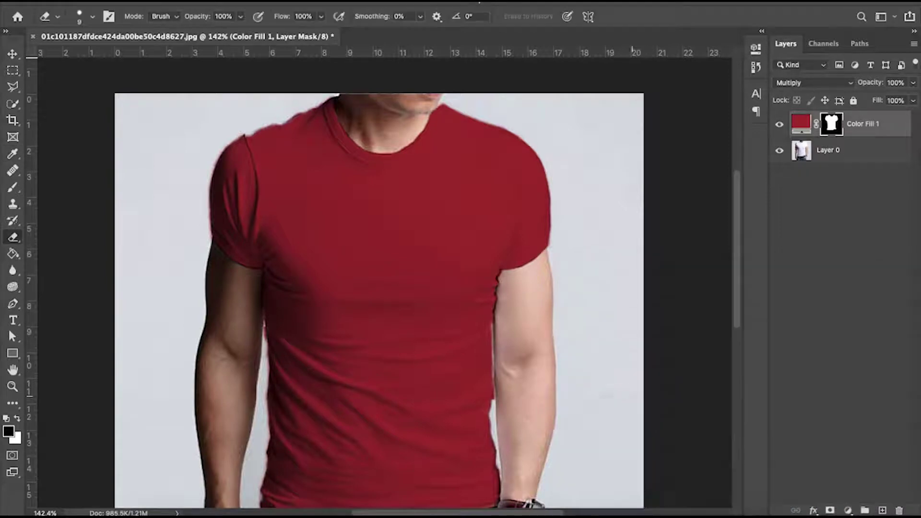
# - Undo the stray elbow marks, swap colours, and erase red fill from the gap beside the elbow
pyautogui.scroll(3, 481, 386)
pyautogui.scroll(3, 469, 401)
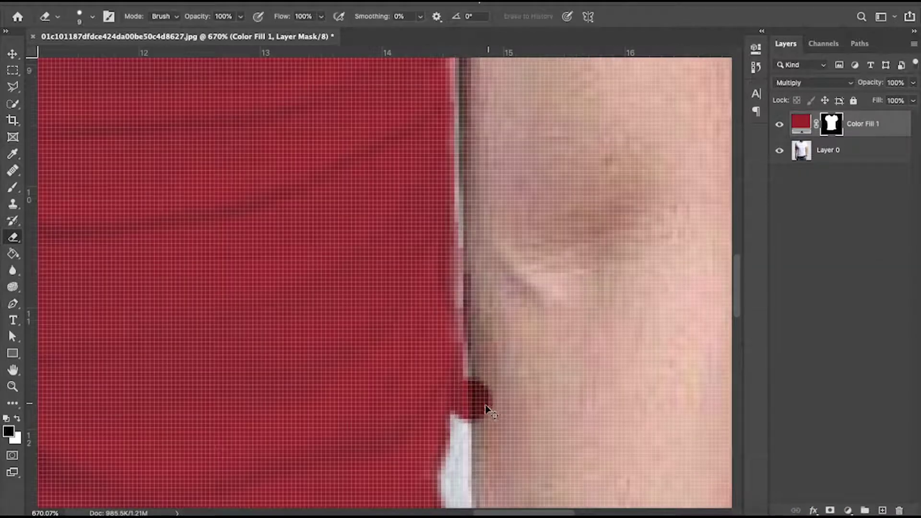
pyautogui.hotkey('ctrl', 'z')
pyautogui.moveTo(499, 394)
pyautogui.mouseDown()
pyautogui.moveTo(471, 413)
pyautogui.moveTo(477, 340)
pyautogui.mouseUp()
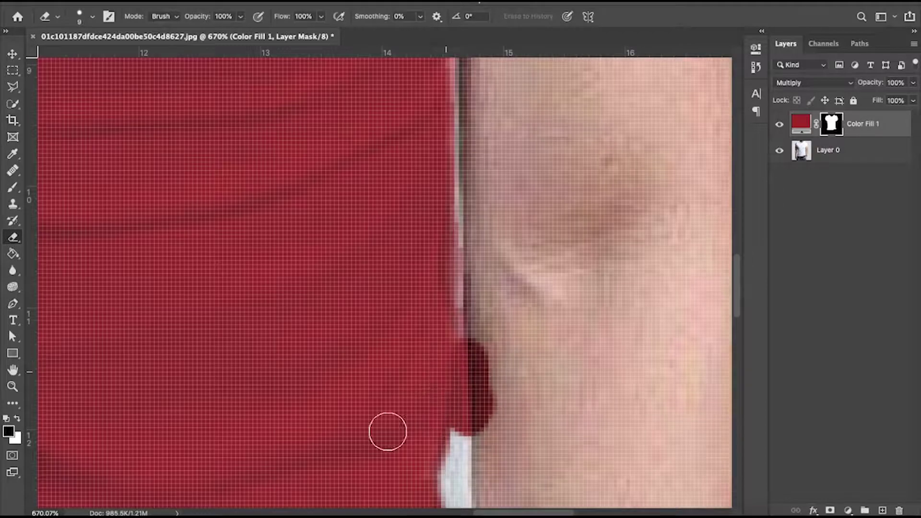
pyautogui.hotkey('ctrl', 'z')
pyautogui.click(17, 419)
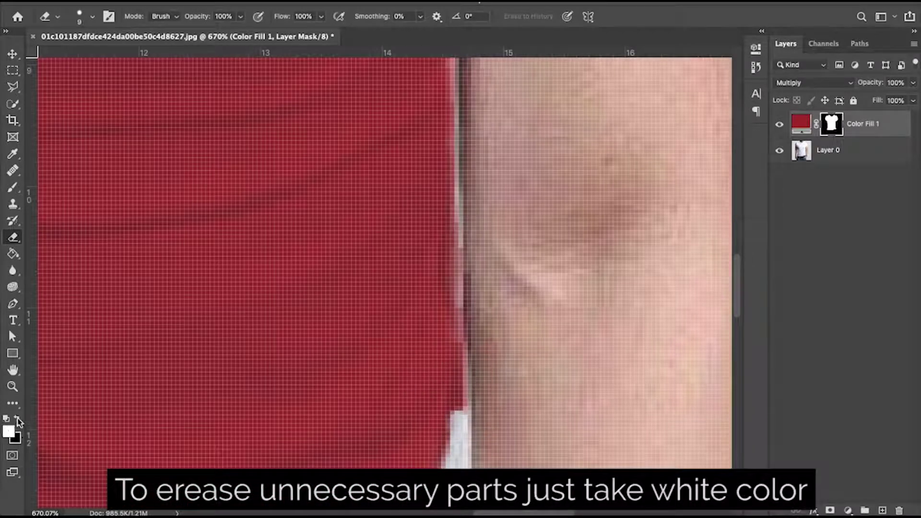
pyautogui.moveTo(475, 417)
pyautogui.mouseDown()
pyautogui.moveTo(477, 322)
pyautogui.moveTo(479, 340)
pyautogui.mouseUp()
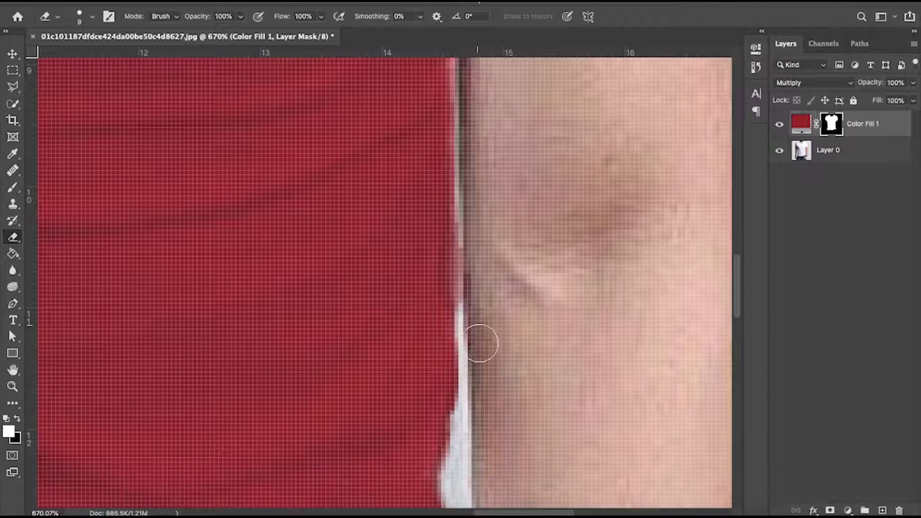
# - Clear more red fill lower down the gap and along the arm edge, then fit the whole image
pyautogui.scroll(-4, 493, 438)
pyautogui.scroll(-1, 501, 422)
pyautogui.moveTo(472, 429); pyautogui.dragTo(474, 346)
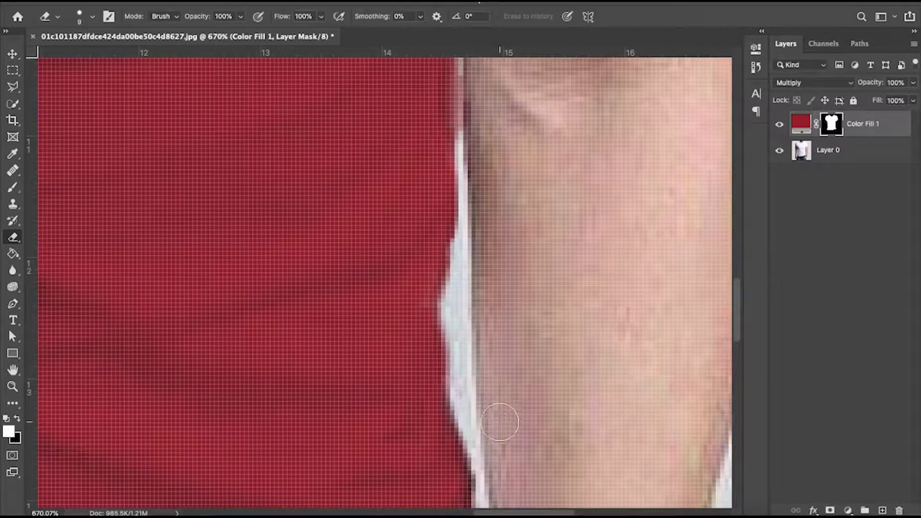
pyautogui.scroll(5, 494, 384)
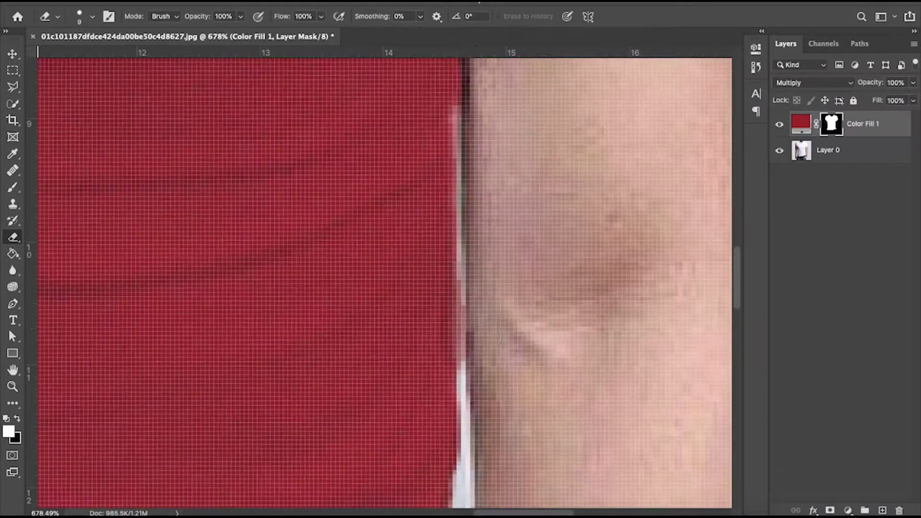
pyautogui.moveTo(482, 336)
pyautogui.mouseDown()
pyautogui.moveTo(481, 352)
pyautogui.moveTo(463, 365)
pyautogui.mouseUp()
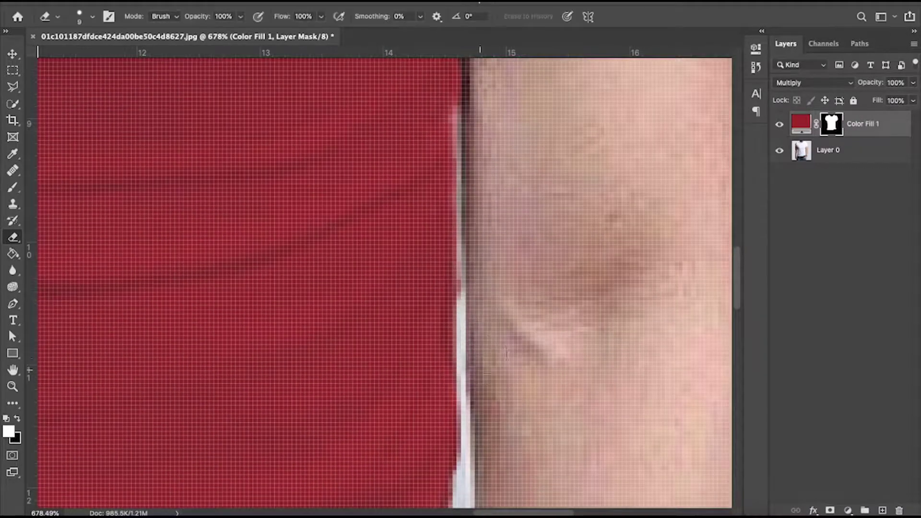
pyautogui.scroll(4, 480, 407)
pyautogui.scroll(-1, 485, 463)
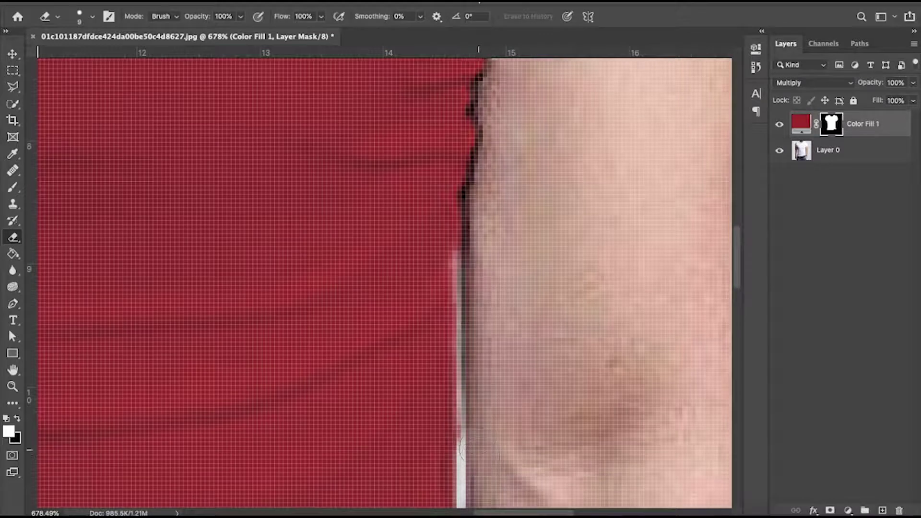
pyautogui.hotkey('ctrl', '0')
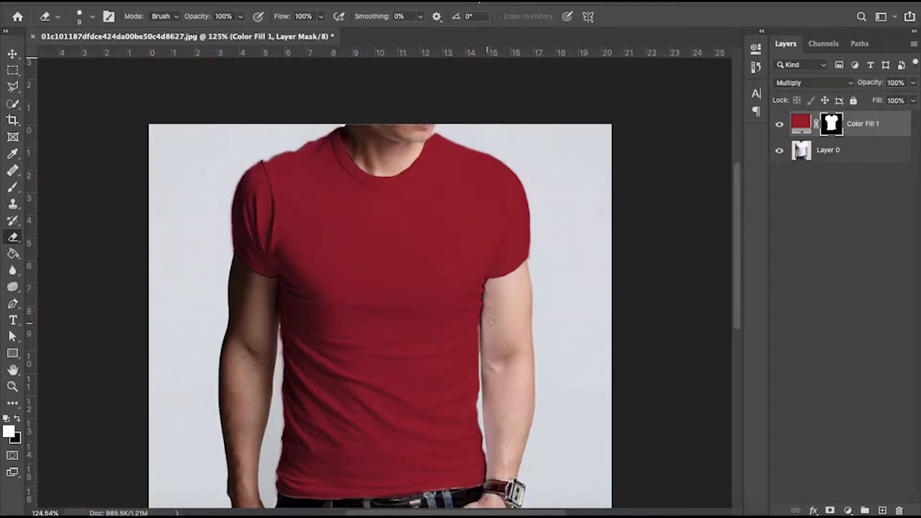
# - Erase the red fill along the left arm's inner edge on the Color Fill 1 mask
pyautogui.scroll(3, 291, 369)
pyautogui.scroll(3, 291, 370)
pyautogui.scroll(3, 292, 369)
pyautogui.scroll(-1, 291, 369)
pyautogui.moveTo(291, 355)
pyautogui.mouseDown()
pyautogui.moveTo(290, 276)
pyautogui.moveTo(287, 432)
pyautogui.mouseUp()
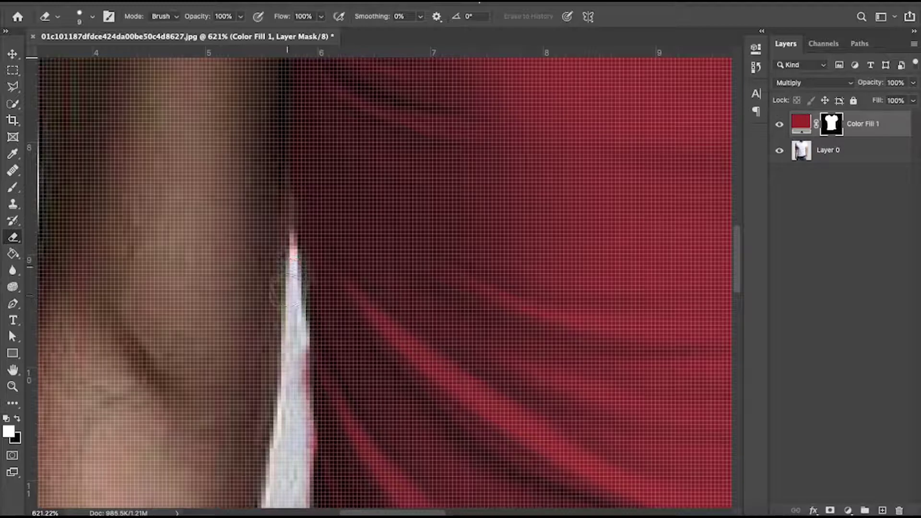
pyautogui.scroll(-5, 288, 431)
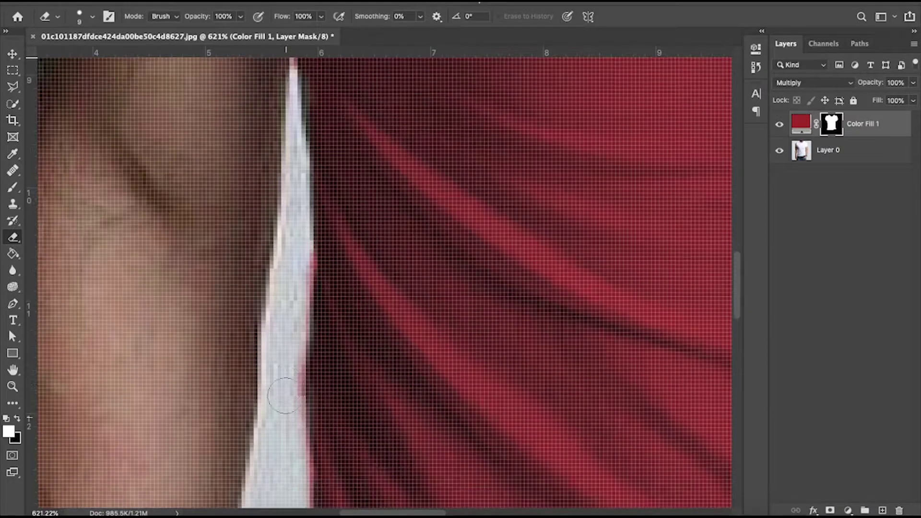
pyautogui.moveTo(288, 294); pyautogui.dragTo(274, 421)
# - Remove the remaining red fringe down the arm beside the torso to the hem
pyautogui.scroll(-5, 273, 421)
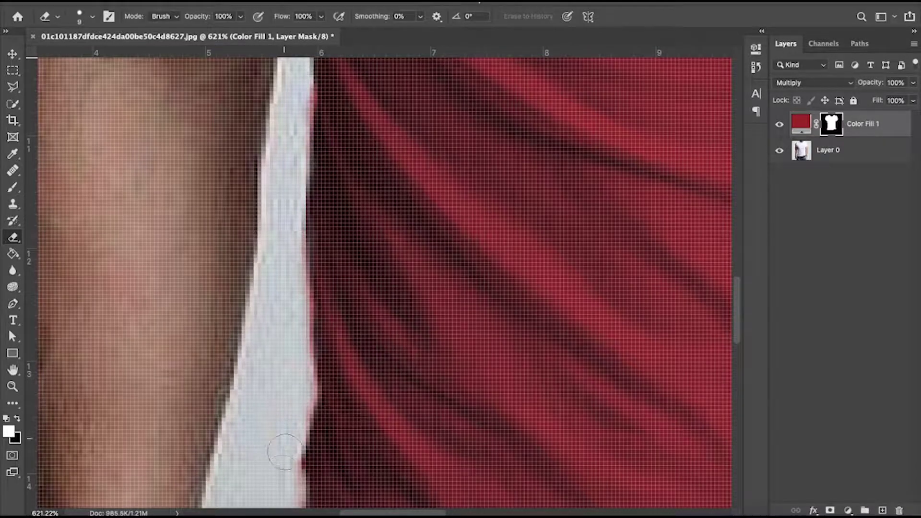
pyautogui.scroll(-3, 271, 446)
pyautogui.scroll(-2, 272, 413)
pyautogui.moveTo(267, 260)
pyautogui.mouseDown()
pyautogui.moveTo(281, 274)
pyautogui.moveTo(285, 338)
pyautogui.moveTo(277, 377)
pyautogui.moveTo(263, 379)
pyautogui.mouseUp()
pyautogui.scroll(-5, 277, 377)
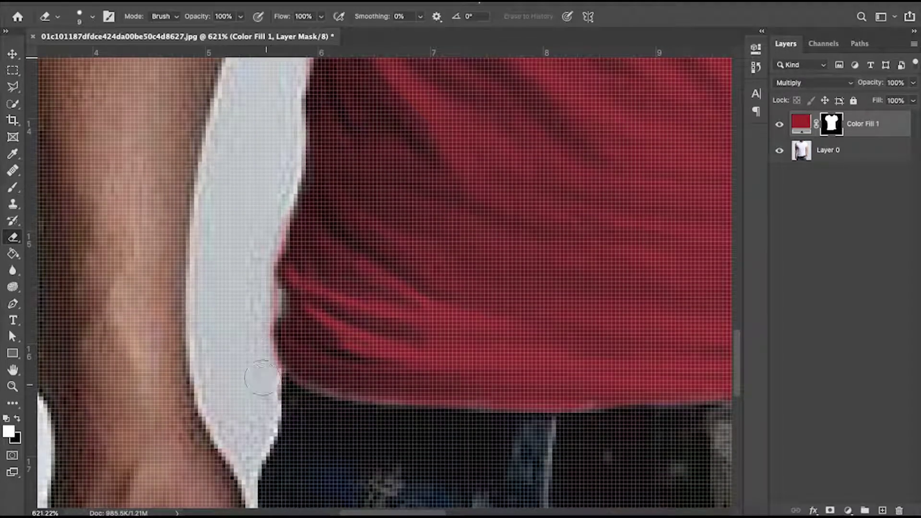
pyautogui.moveTo(262, 301)
pyautogui.mouseDown()
pyautogui.moveTo(279, 243)
pyautogui.moveTo(274, 211)
pyautogui.mouseUp()
pyautogui.scroll(-2, 274, 210)
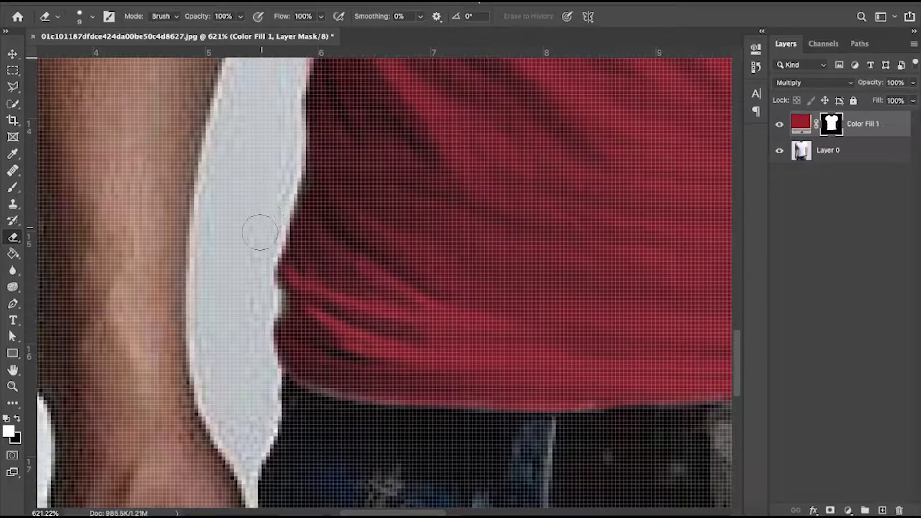
pyautogui.scroll(-5, 273, 210)
pyautogui.scroll(-1, 288, 192)
pyautogui.scroll(3, 315, 166)
pyautogui.scroll(1, 263, 158)
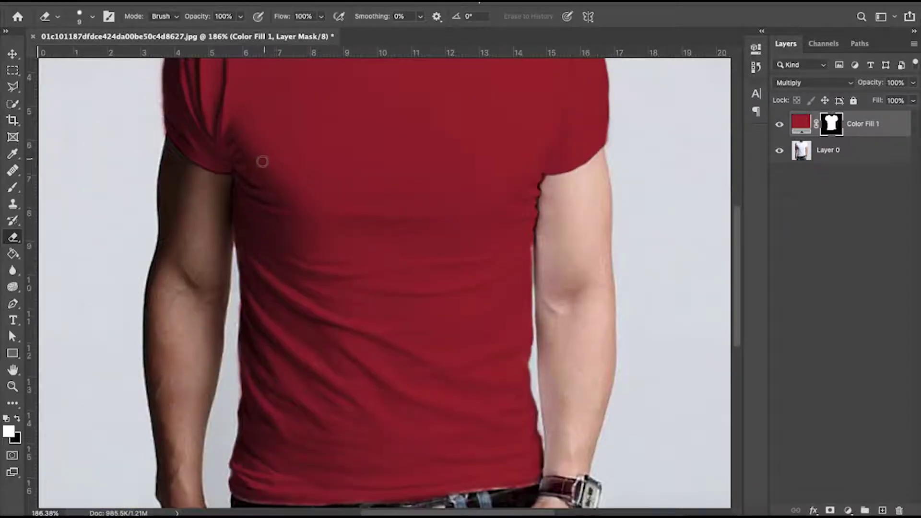
# - Zoom in on the left shoulder and restore the red fill along its edge
pyautogui.scroll(2, 255, 162)
pyautogui.scroll(1, 239, 153)
pyautogui.scroll(1, 215, 142)
pyautogui.scroll(1, 215, 142)
pyautogui.press('x')
pyautogui.scroll(1, 252, 167)
pyautogui.scroll(1, 252, 168)
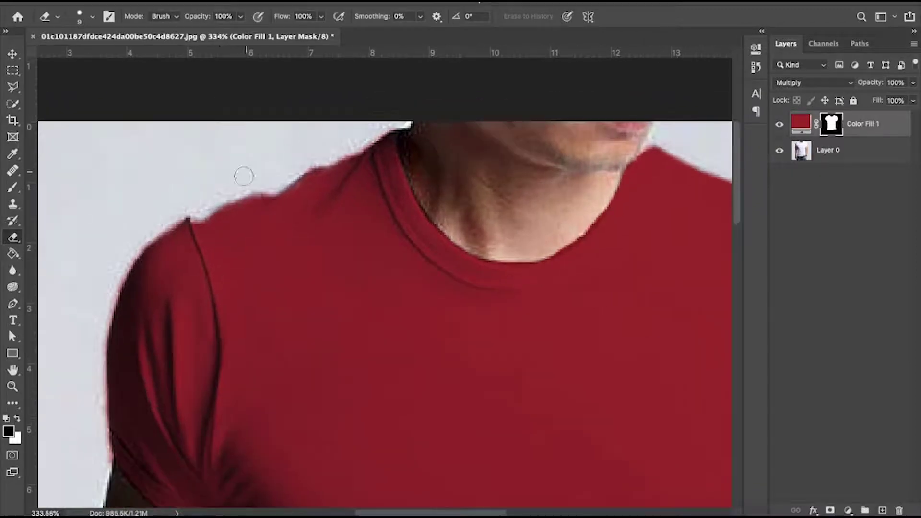
pyautogui.moveTo(213, 217); pyautogui.dragTo(295, 182)
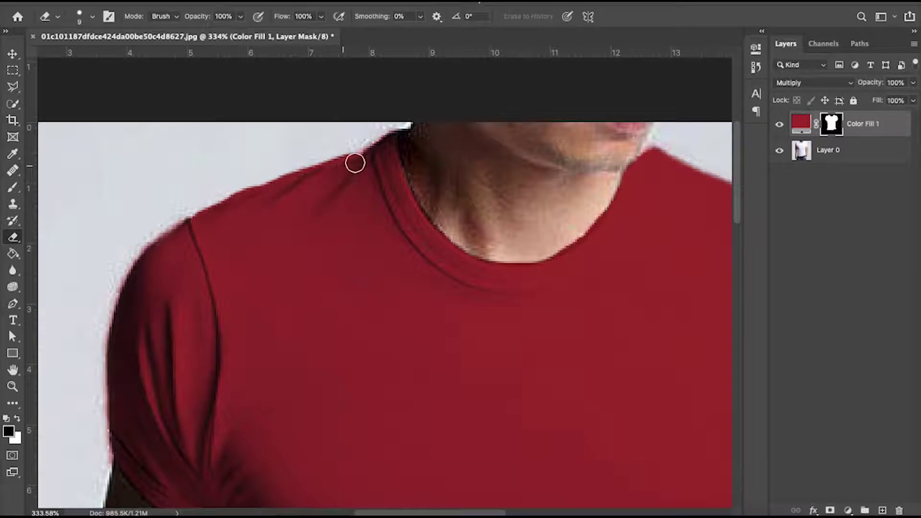
# - Switch the mask colour to white and clean the red fringe off the left shoulder outline
pyautogui.scroll(1, 283, 191)
pyautogui.press('x')
pyautogui.moveTo(113, 366); pyautogui.dragTo(171, 328)
pyautogui.moveTo(208, 305); pyautogui.dragTo(434, 220)
pyautogui.scroll(-1, 96, 369)
pyautogui.scroll(-1, 83, 397)
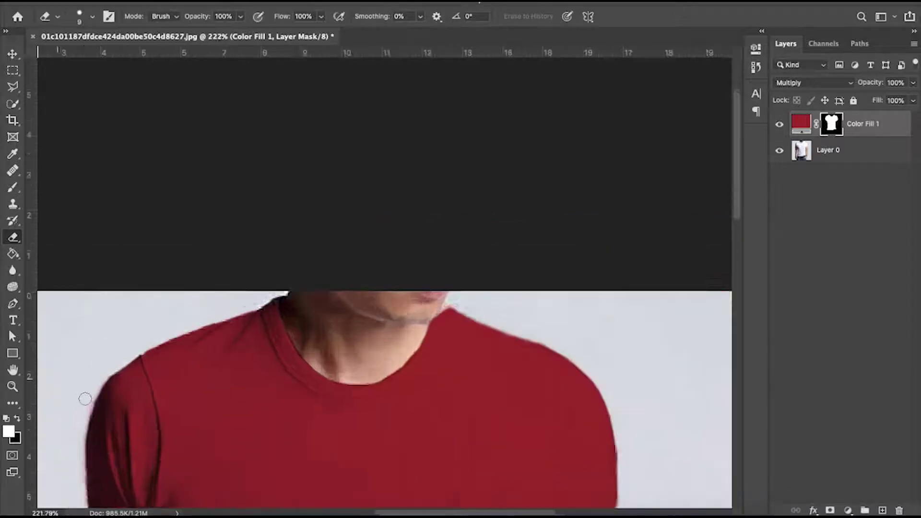
pyautogui.scroll(5, 92, 401)
pyautogui.scroll(3, 89, 408)
pyautogui.scroll(-3, 88, 408)
pyautogui.moveTo(82, 405); pyautogui.dragTo(160, 277)
# - Remove the pink fringe along the left sleeve edge
pyautogui.scroll(-1, 164, 366)
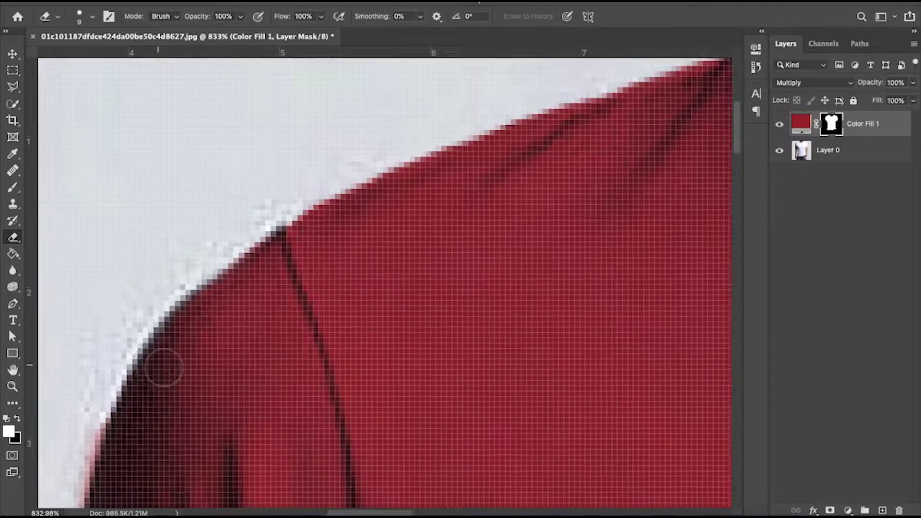
pyautogui.scroll(-1, 164, 372)
pyautogui.scroll(-2, 144, 389)
pyautogui.scroll(3, 116, 419)
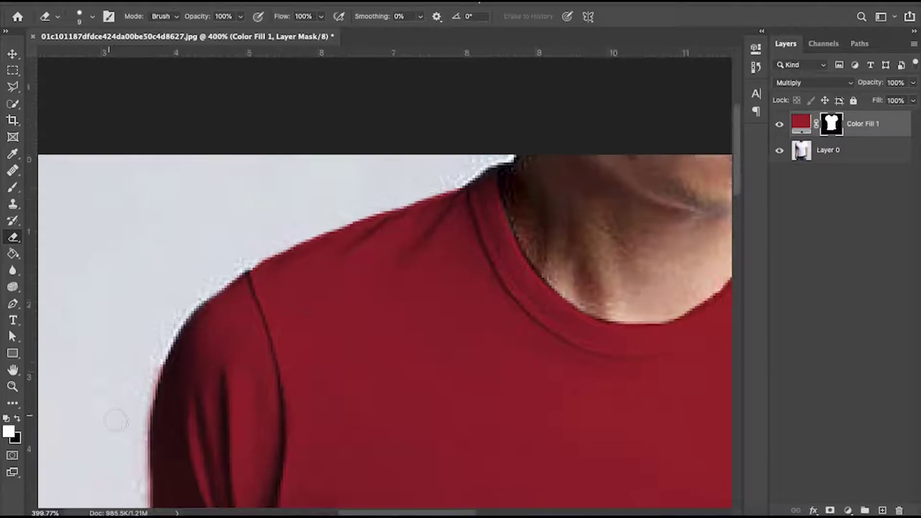
pyautogui.scroll(1, 134, 420)
pyautogui.scroll(1, 137, 420)
pyautogui.moveTo(148, 420)
pyautogui.mouseDown()
pyautogui.moveTo(138, 267)
pyautogui.moveTo(144, 208)
pyautogui.moveTo(159, 178)
pyautogui.mouseUp()
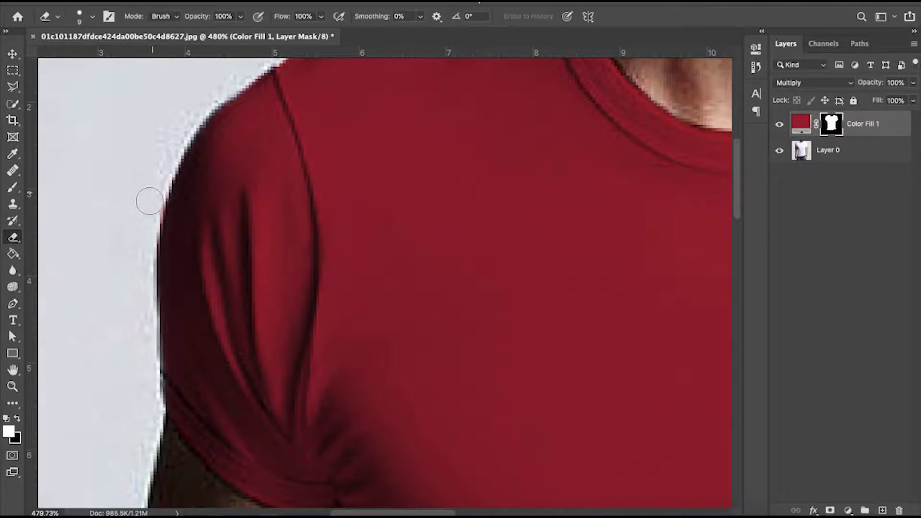
# - Erase the red fringe along the right shoulder edge
pyautogui.scroll(-2, 146, 331)
pyautogui.scroll(-2, 146, 331)
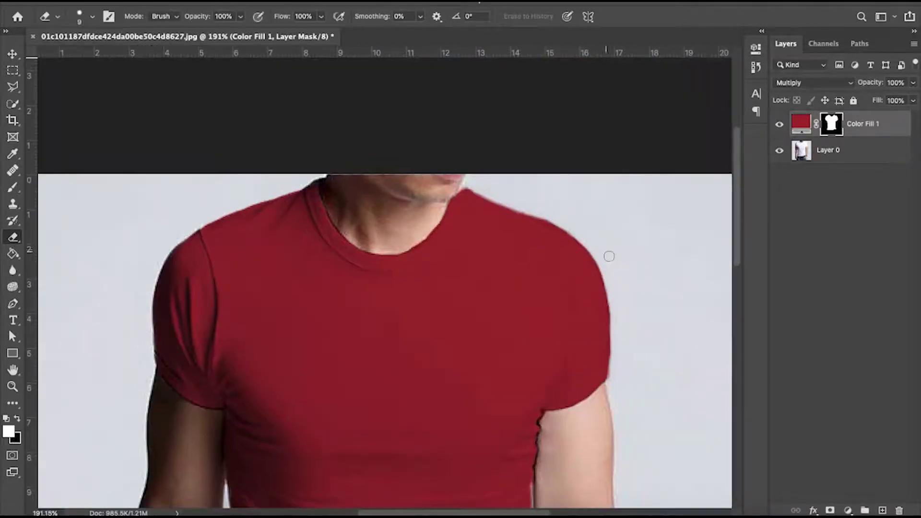
pyautogui.scroll(2, 616, 273)
pyautogui.scroll(3, 617, 312)
pyautogui.scroll(-3, 617, 311)
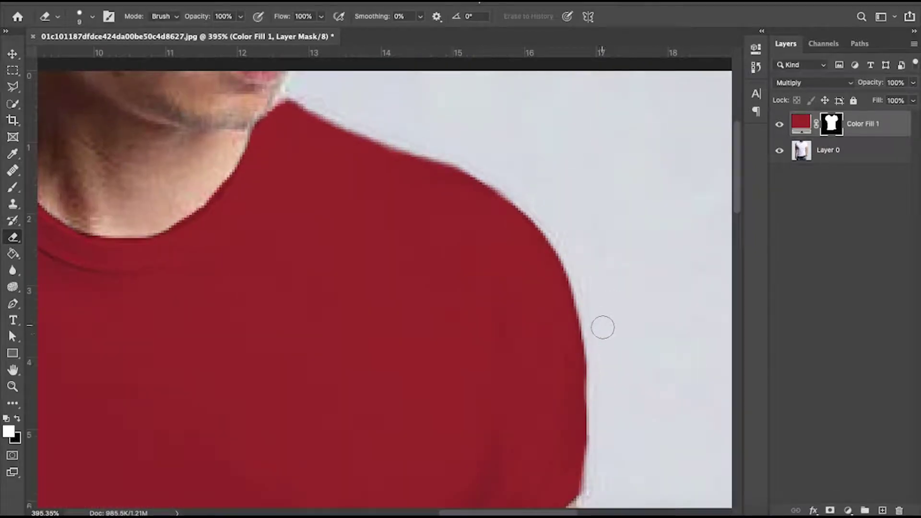
pyautogui.moveTo(602, 327); pyautogui.dragTo(596, 318)
pyautogui.moveTo(582, 266); pyautogui.dragTo(569, 237)
pyautogui.click(832, 152)
# - Sample the photo's light grey background as the foreground colour, undoing test erases
pyautogui.moveTo(600, 322); pyautogui.dragTo(597, 318)
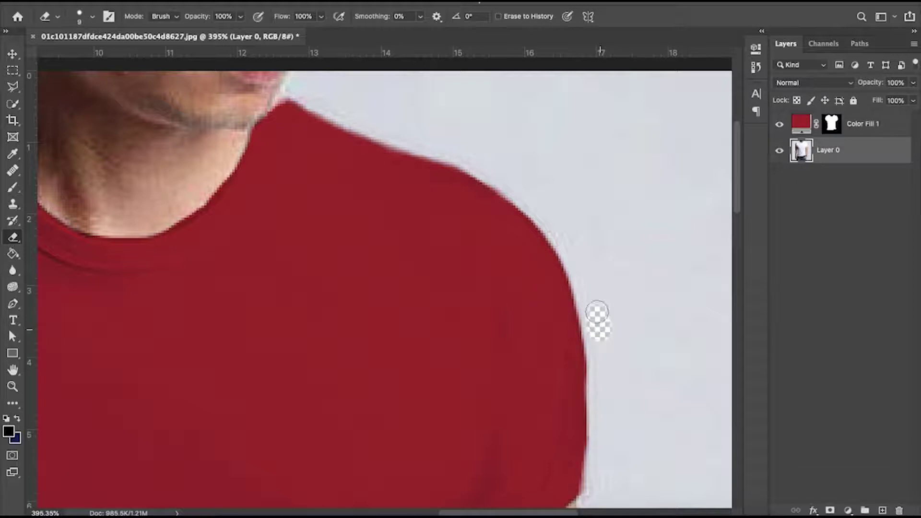
pyautogui.hotkey('ctrl', 'z')
pyautogui.click(8, 431)
pyautogui.click(683, 211)
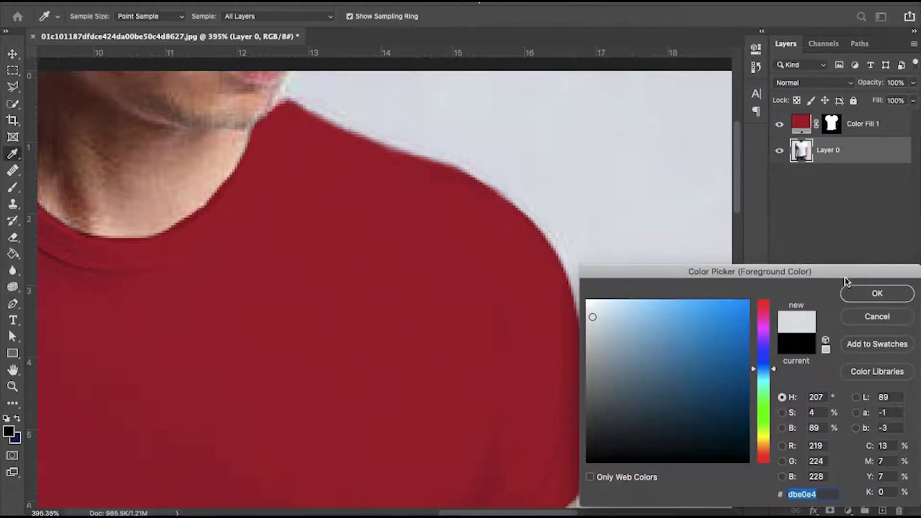
pyautogui.click(877, 293)
pyautogui.press('e')
pyautogui.moveTo(601, 401); pyautogui.dragTo(605, 419)
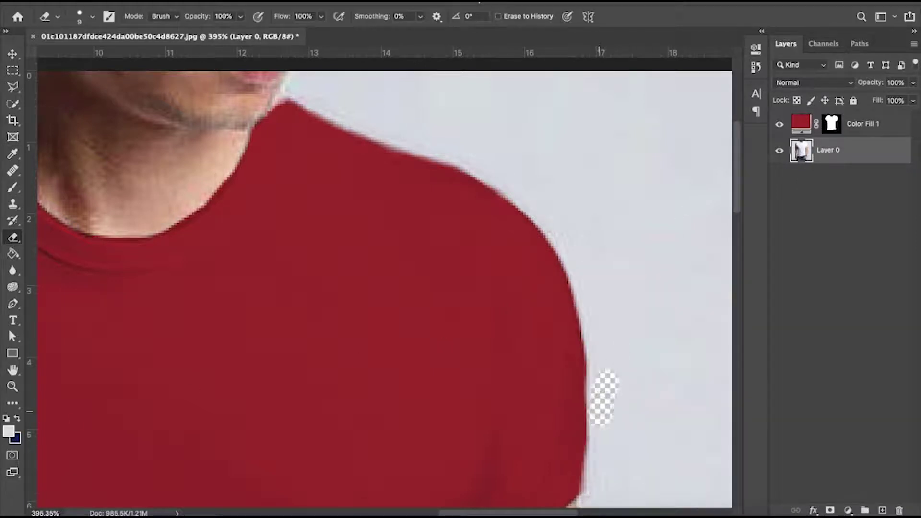
pyautogui.hotkey('ctrl', 'z')
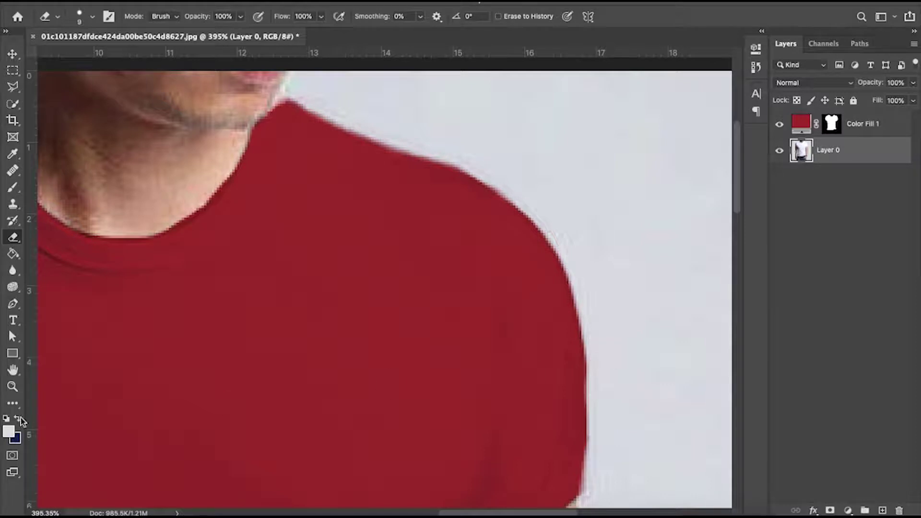
# - Switch to the Brush and set its hardness to 100%
pyautogui.click(13, 187)
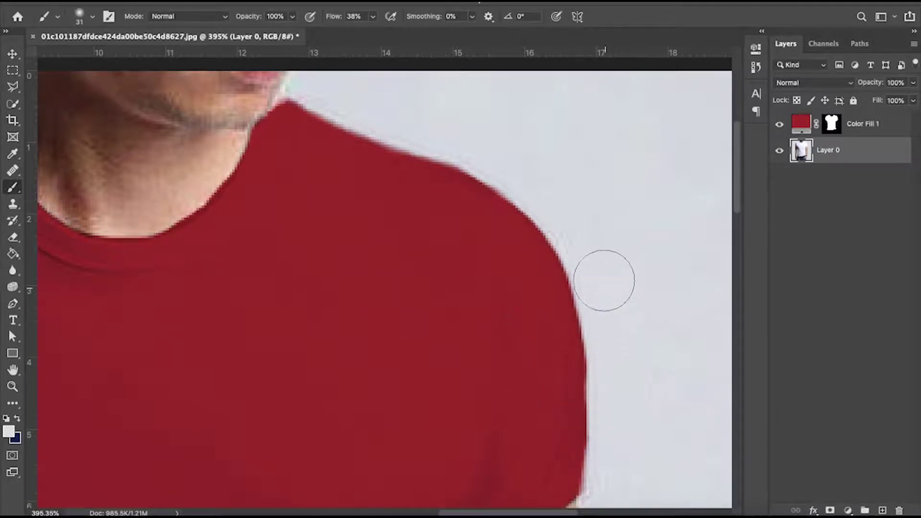
pyautogui.scroll(2, 615, 309)
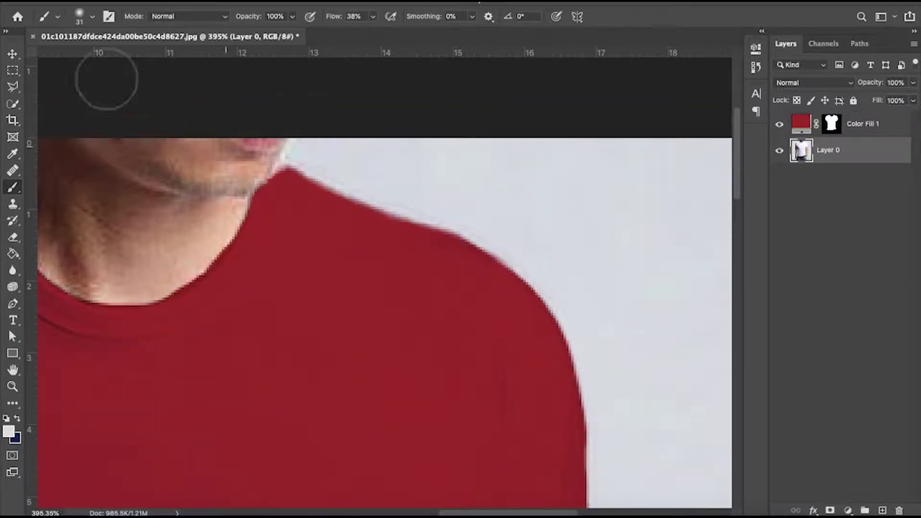
pyautogui.click(94, 17)
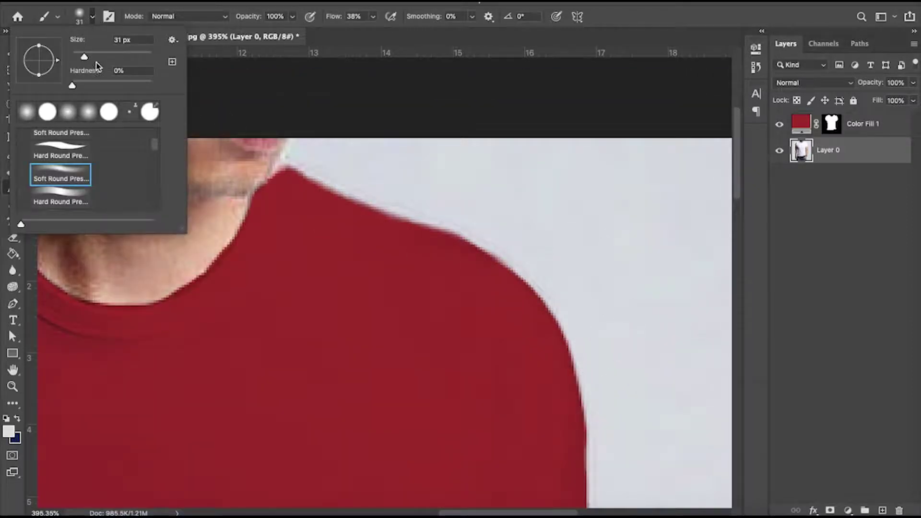
pyautogui.click(106, 82)
pyautogui.press('Return')
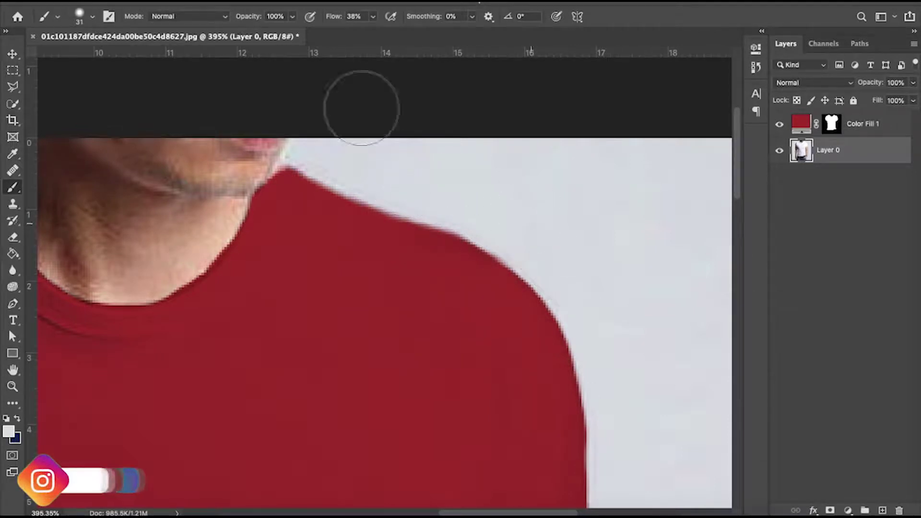
pyautogui.click(107, 19)
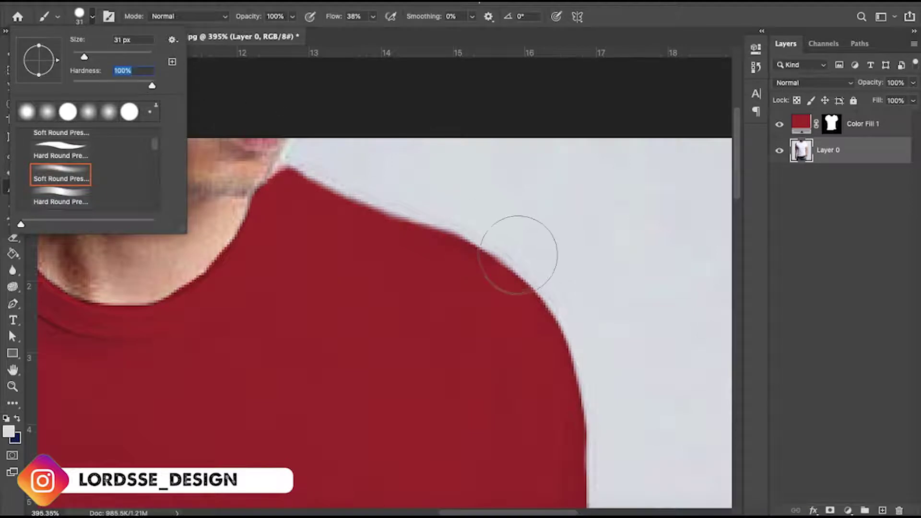
pyautogui.click(588, 288)
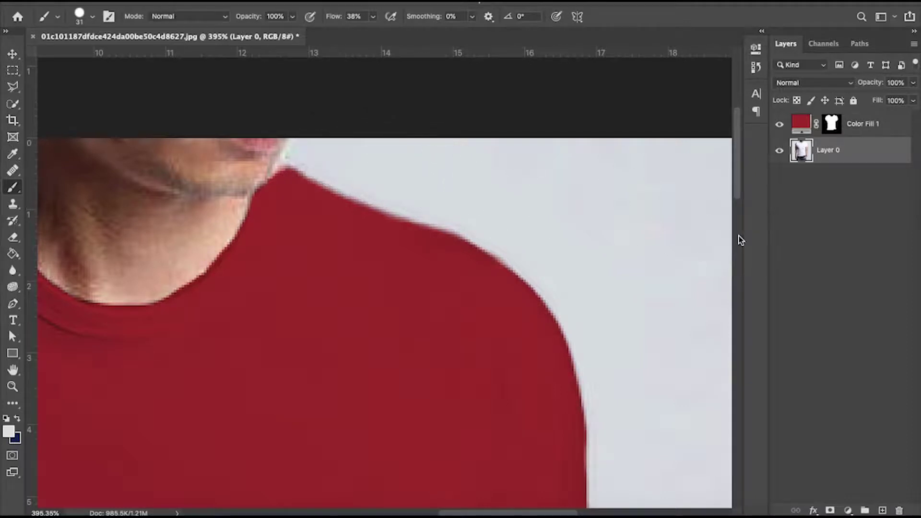
# - Switch to the History Brush and zoom out to show the full photo
pyautogui.press('y')
pyautogui.scroll(-5, 648, 249)
pyautogui.scroll(-3, 646, 254)
pyautogui.scroll(2, 527, 302)
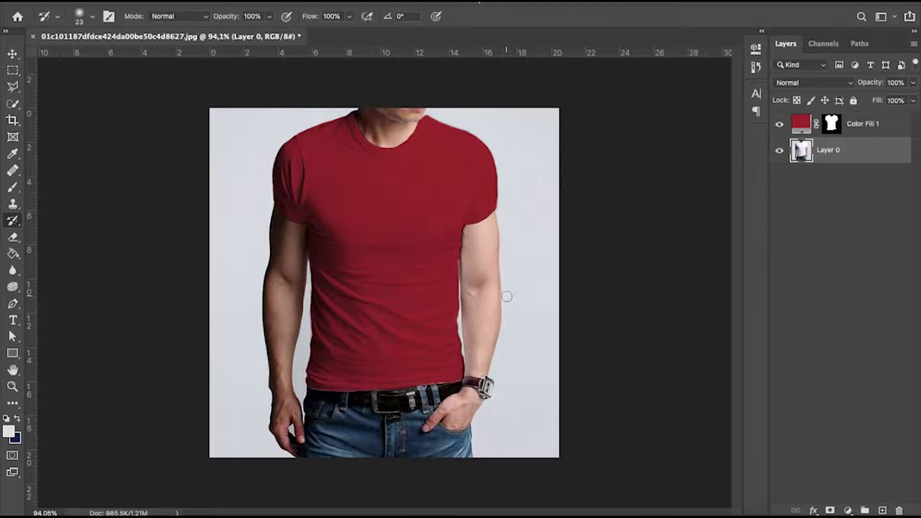
pyautogui.click(12, 53)
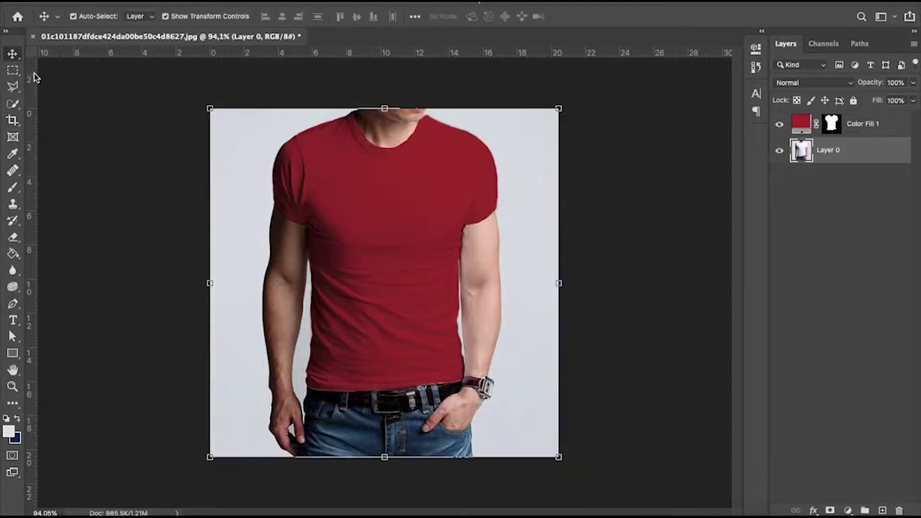
pyautogui.click(133, 129)
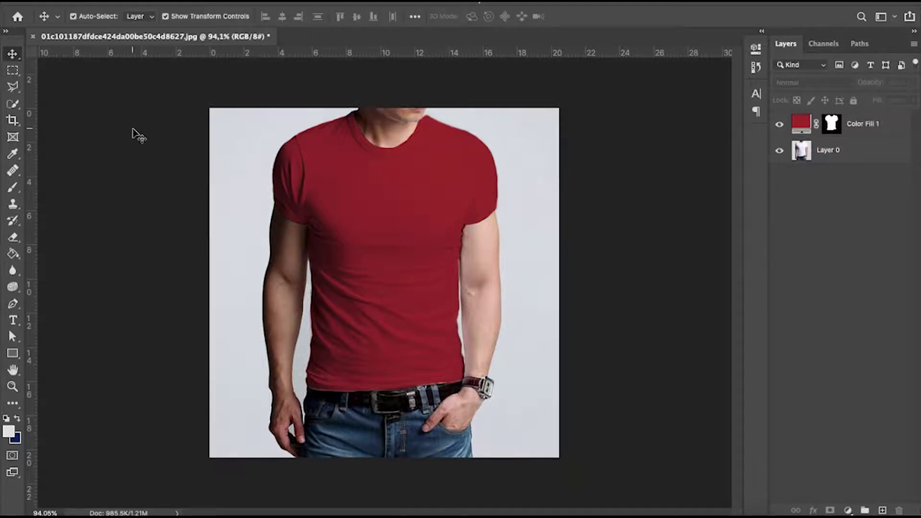
pyautogui.click(860, 130)
pyautogui.click(861, 161)
pyautogui.click(678, 169)
pyautogui.scroll(2, 662, 168)
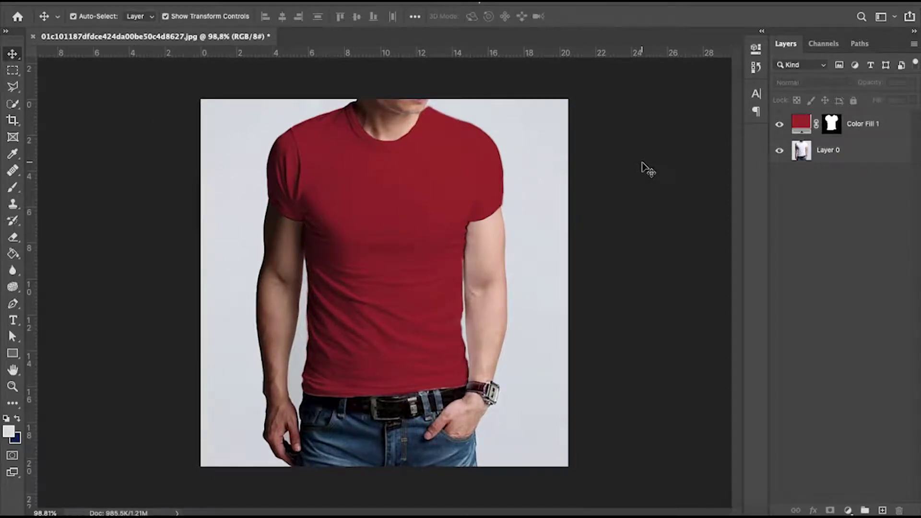
pyautogui.scroll(1, 596, 197)
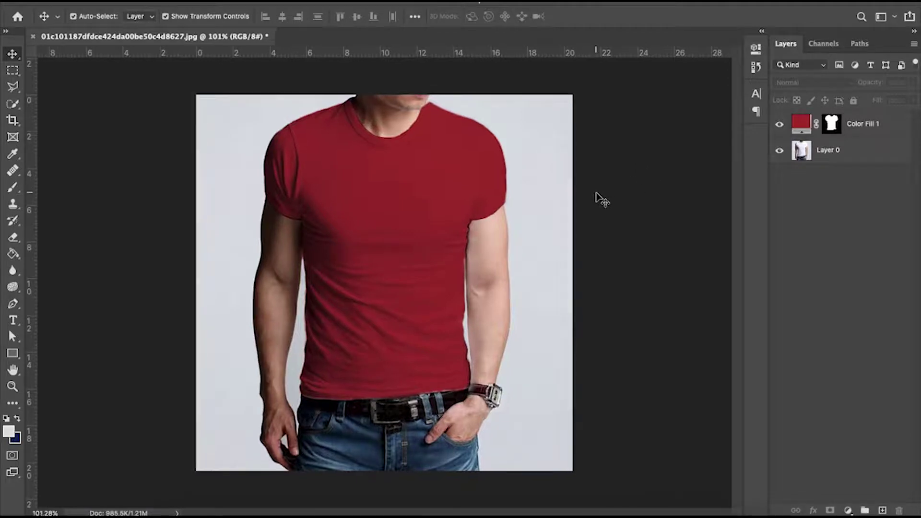
pyautogui.scroll(1, 595, 199)
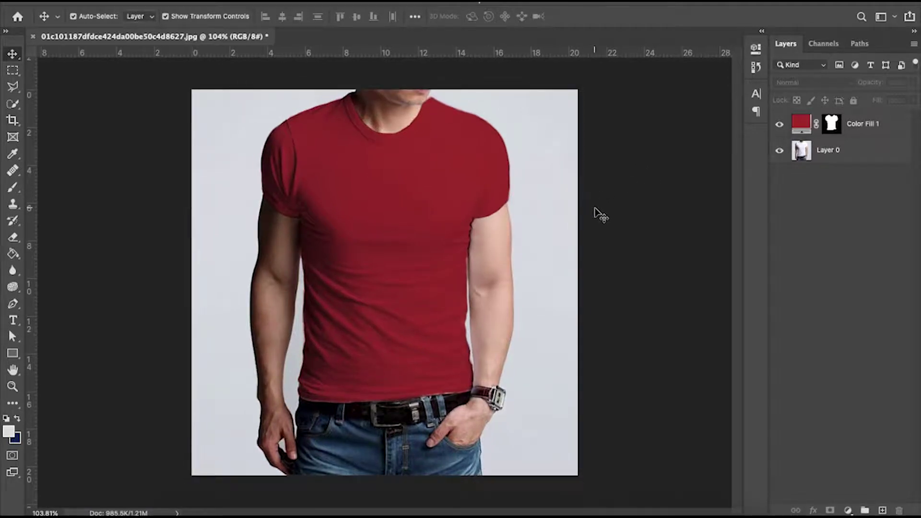
pyautogui.scroll(1, 595, 212)
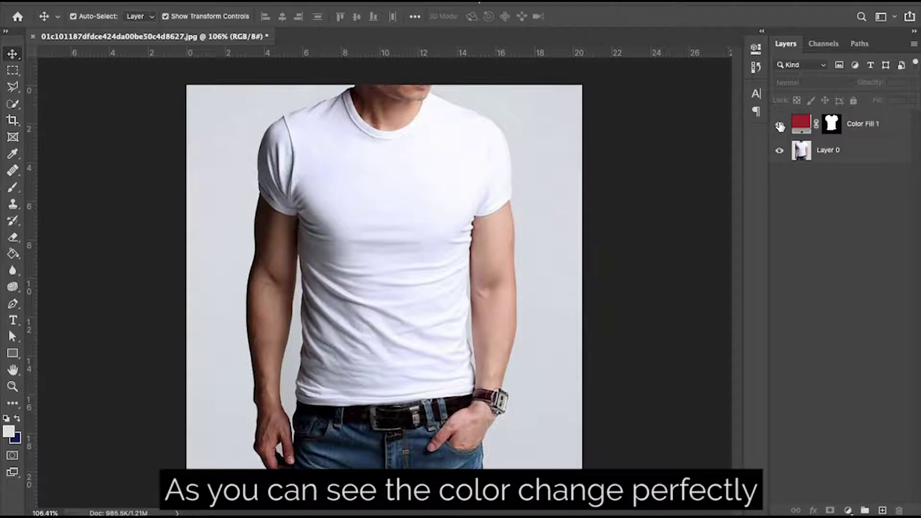
pyautogui.click(779, 126)
pyautogui.click(779, 125)
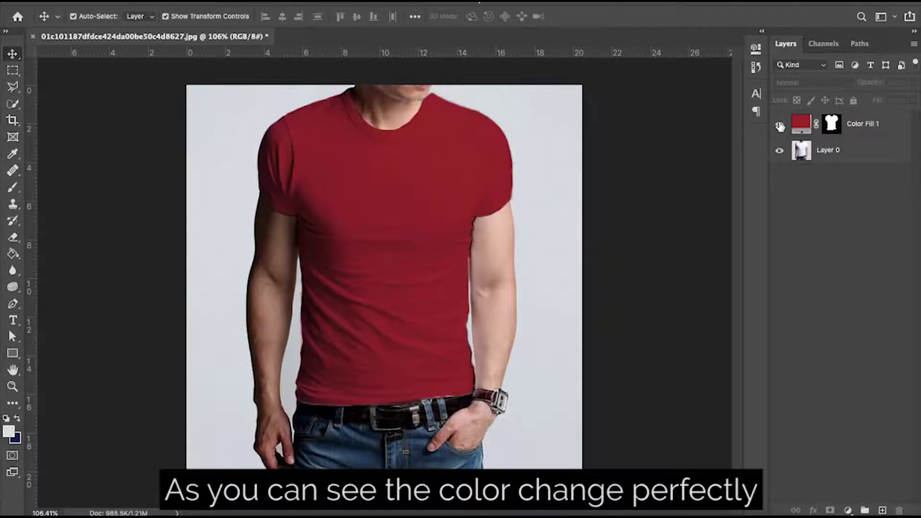
pyautogui.click(779, 126)
pyautogui.click(810, 126)
pyautogui.click(831, 124)
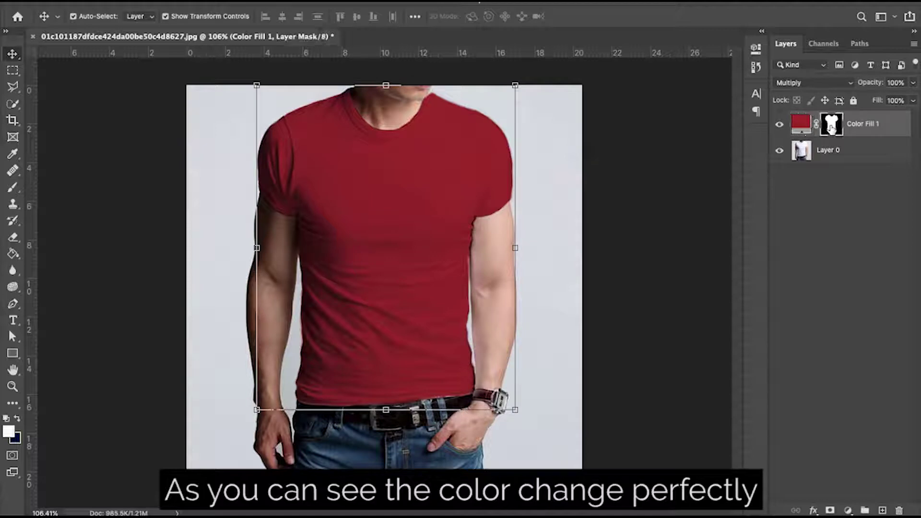
pyautogui.doubleClick(793, 126)
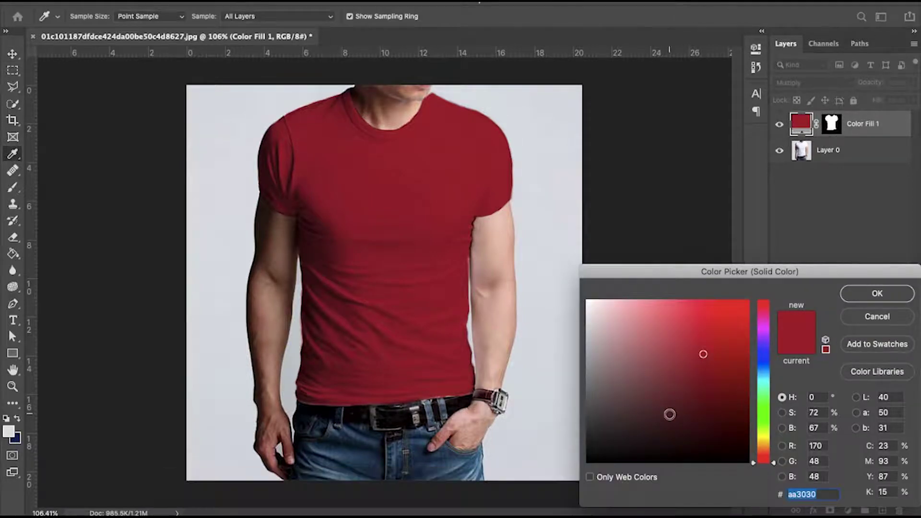
pyautogui.click(766, 421)
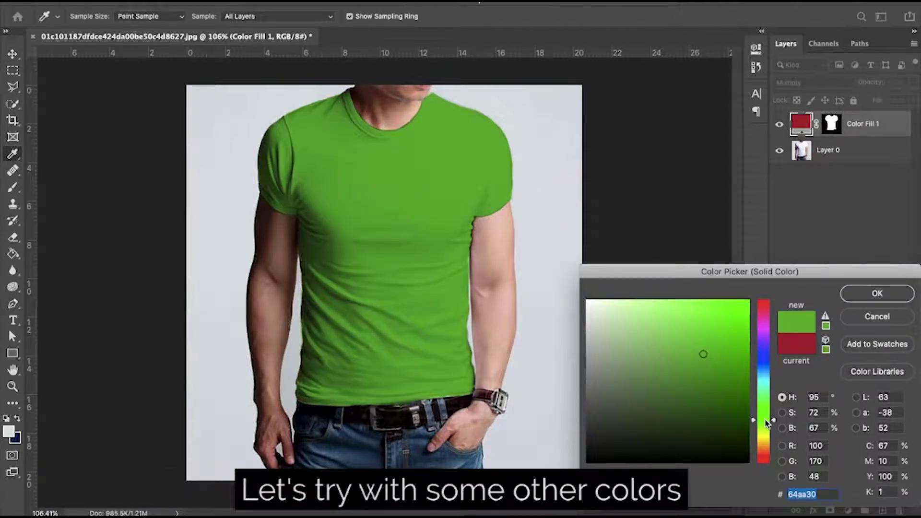
pyautogui.moveTo(766, 426)
pyautogui.mouseDown()
pyautogui.moveTo(764, 465)
pyautogui.moveTo(771, 340)
pyautogui.moveTo(767, 379)
pyautogui.mouseUp()
pyautogui.click(781, 428)
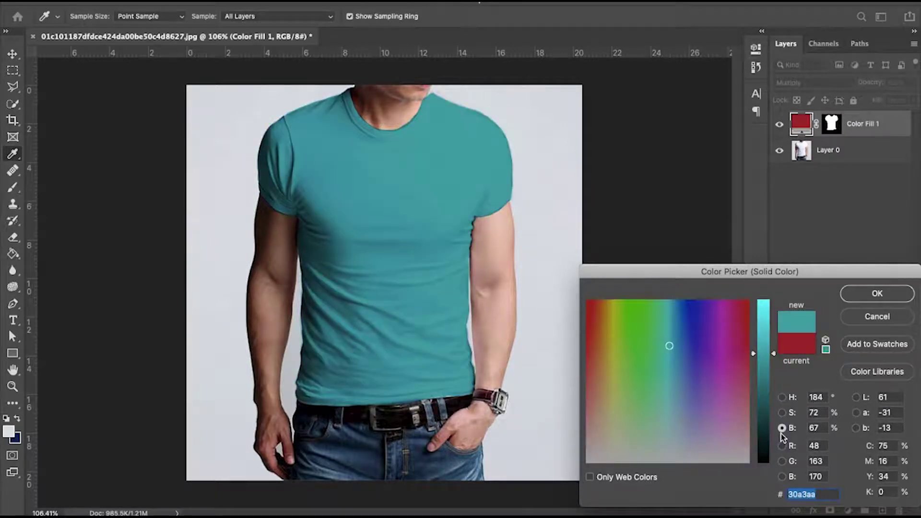
pyautogui.moveTo(768, 355); pyautogui.dragTo(769, 406)
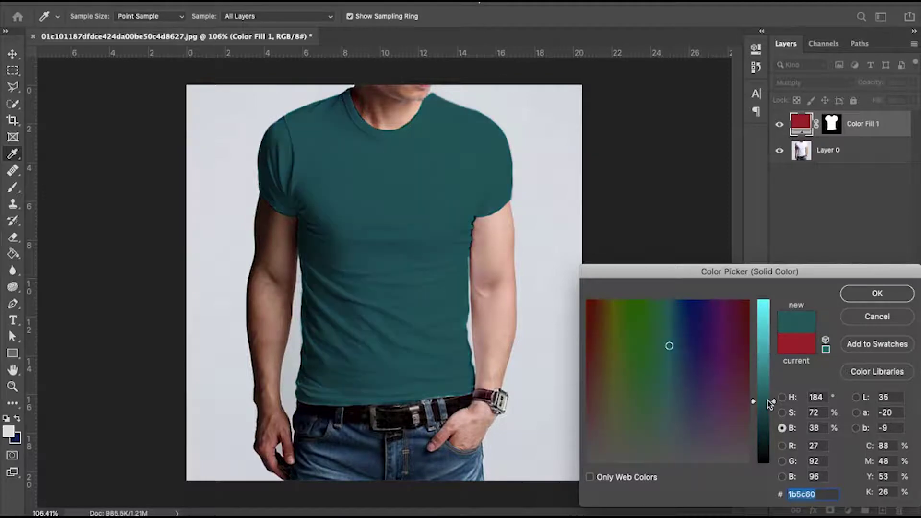
pyautogui.click(782, 397)
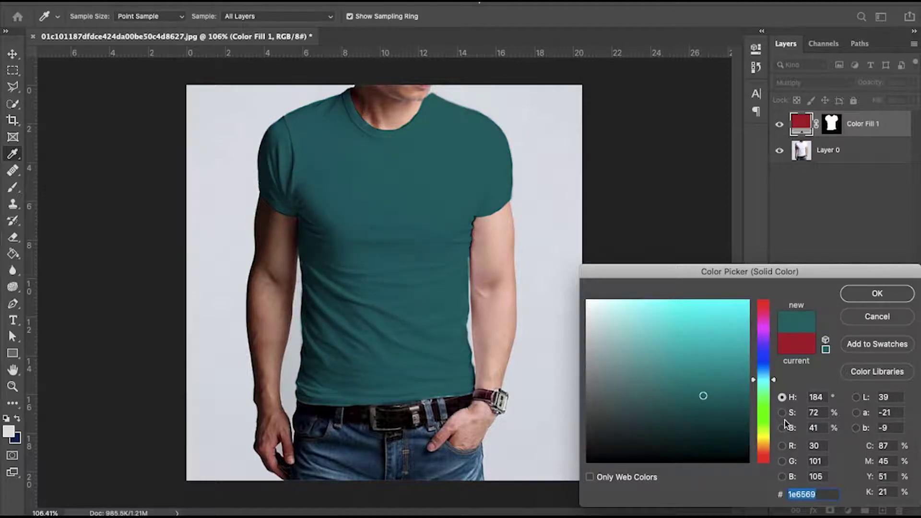
pyautogui.click(730, 383)
pyautogui.moveTo(730, 383); pyautogui.dragTo(691, 375)
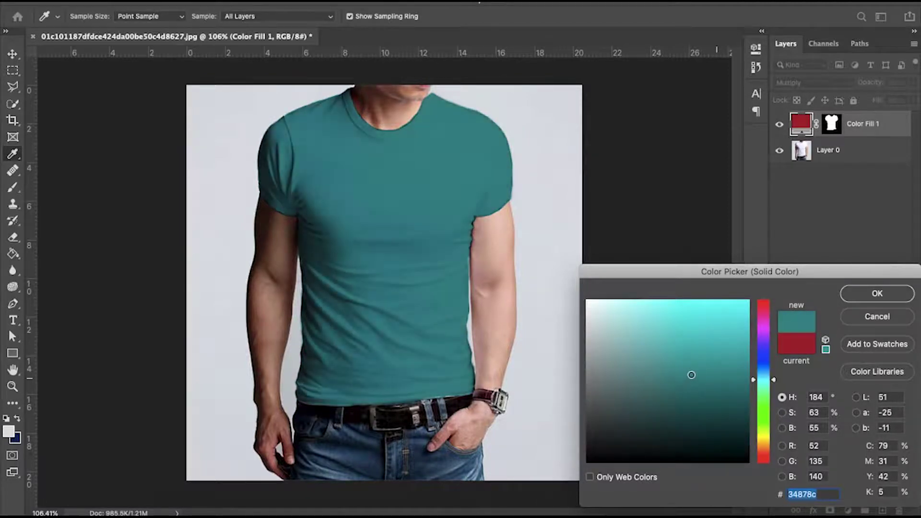
pyautogui.click(766, 410)
pyautogui.moveTo(691, 384); pyautogui.dragTo(687, 381)
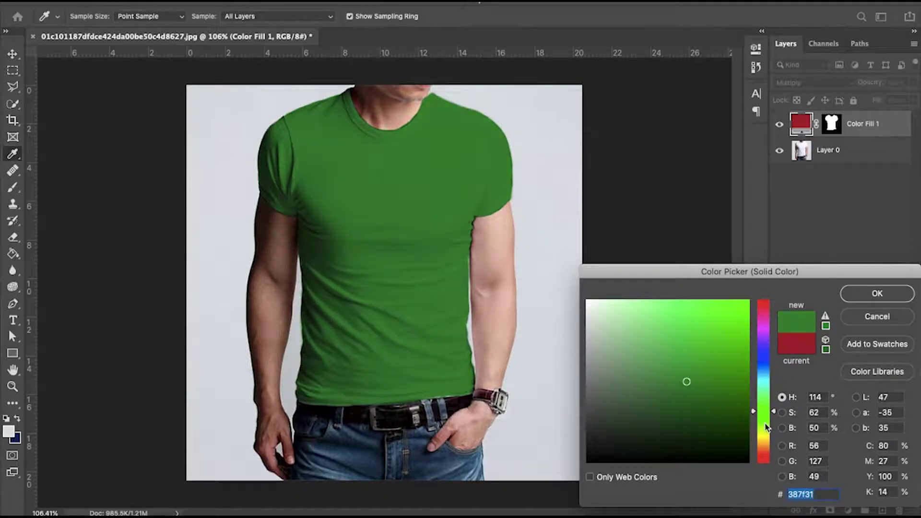
pyautogui.click(767, 453)
pyautogui.moveTo(767, 456); pyautogui.dragTo(767, 459)
pyautogui.click(703, 354)
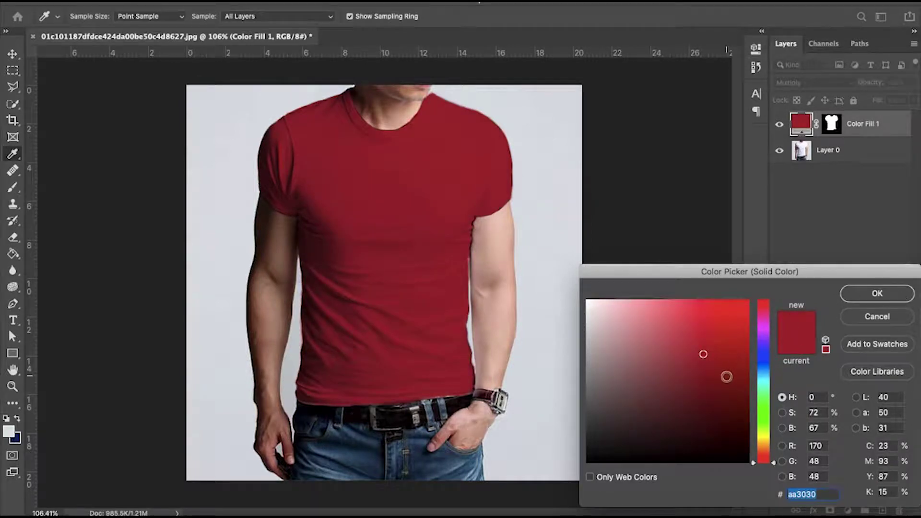
pyautogui.click(864, 296)
pyautogui.click(847, 510)
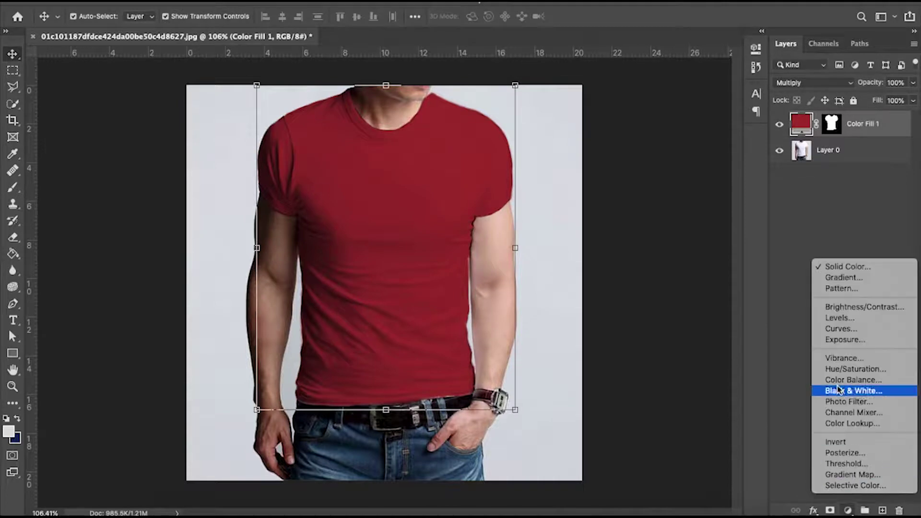
# - Group Color Fill 1 into Group 1, move the shirt mask onto the group, and add Levels inside it
pyautogui.click(865, 117)
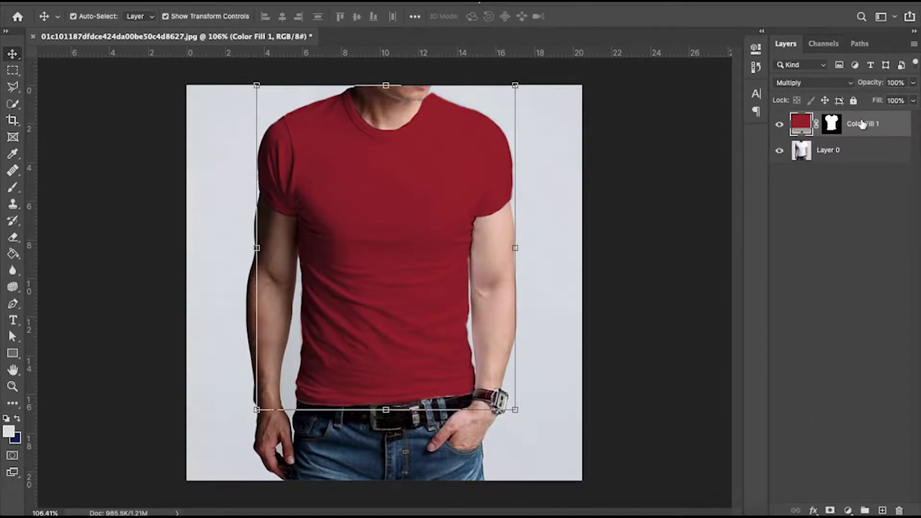
pyautogui.hotkey('ctrl', 'g')
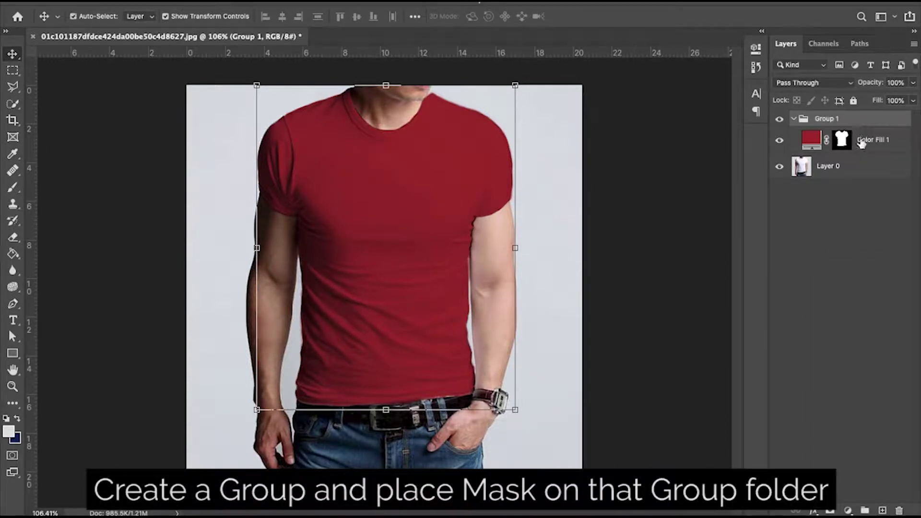
pyautogui.click(883, 147)
pyautogui.moveTo(840, 139); pyautogui.dragTo(821, 119)
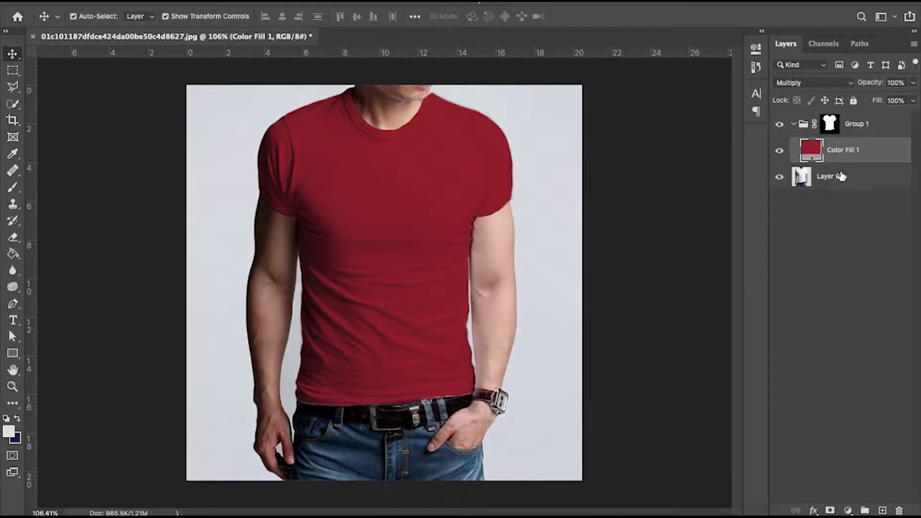
pyautogui.click(847, 509)
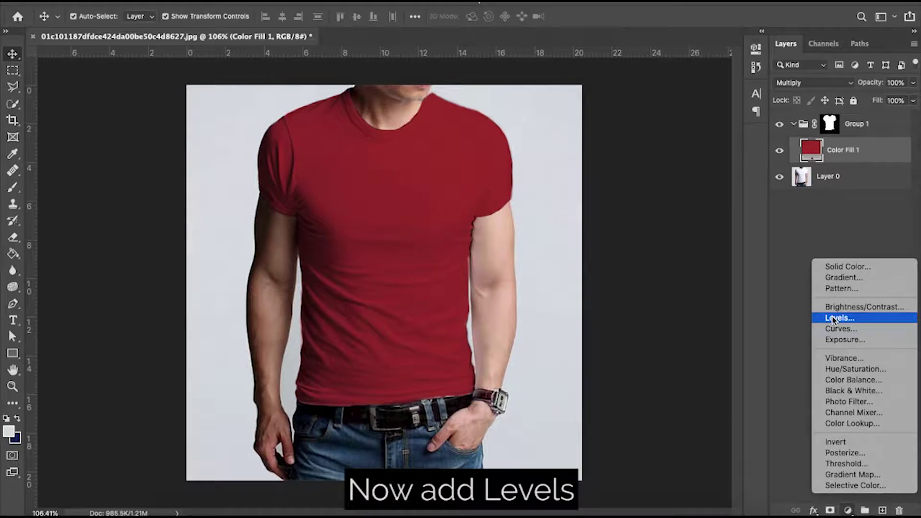
pyautogui.click(838, 319)
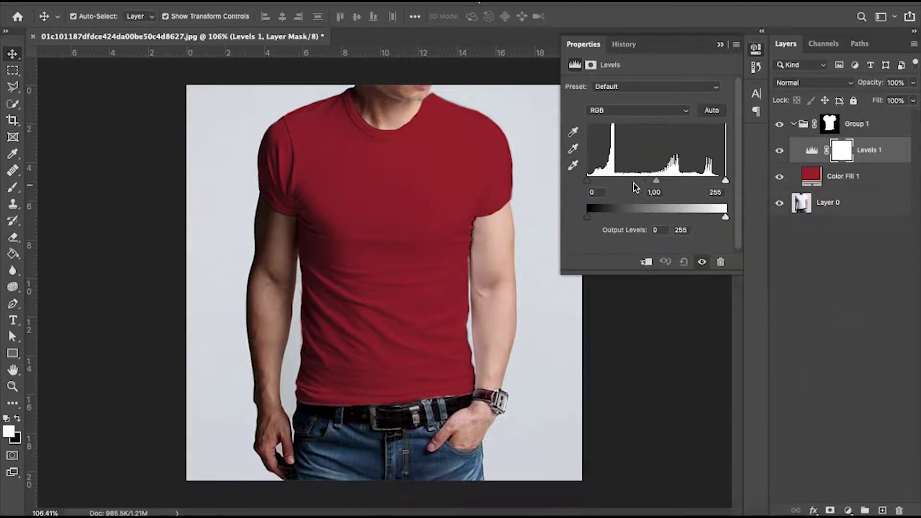
# - Set Levels 1's midtone input to 0,59 with black kept at 0, then close Properties
pyautogui.moveTo(587, 181); pyautogui.dragTo(593, 187)
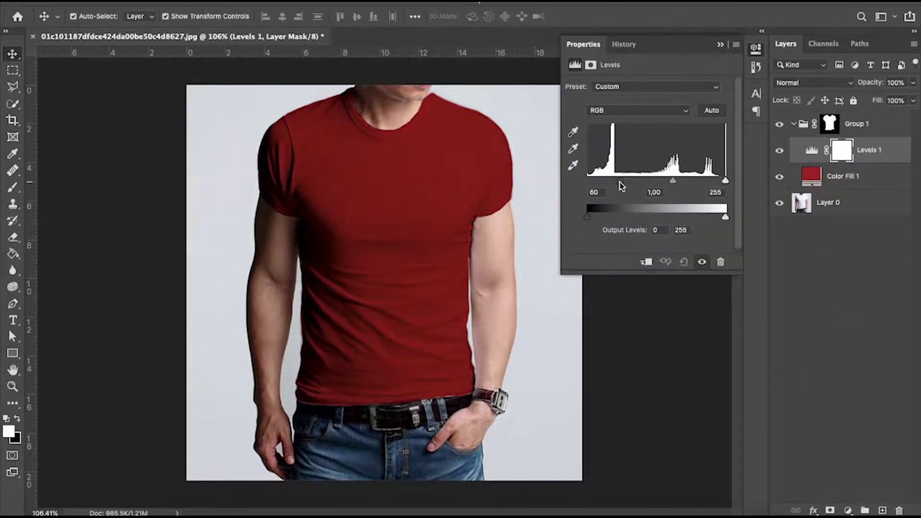
pyautogui.moveTo(594, 188); pyautogui.dragTo(586, 182)
pyautogui.moveTo(656, 181)
pyautogui.mouseDown()
pyautogui.moveTo(637, 180)
pyautogui.moveTo(673, 178)
pyautogui.mouseUp()
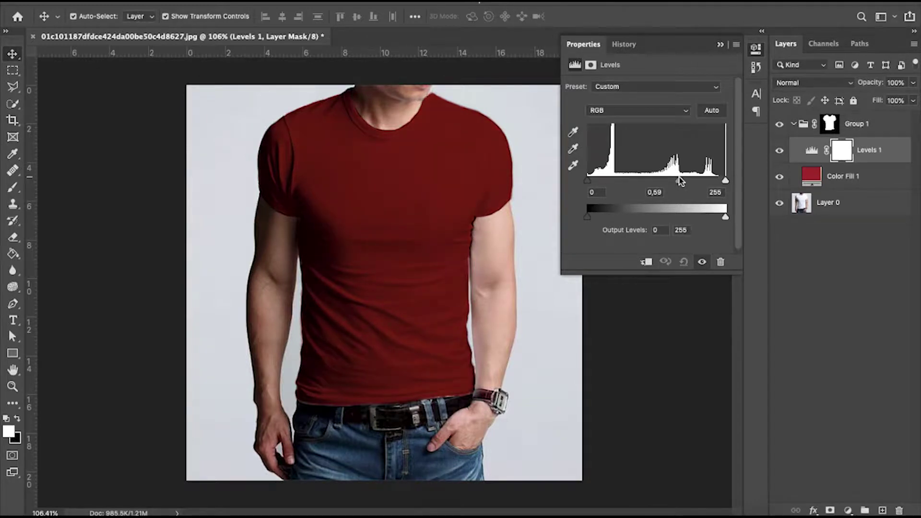
pyautogui.moveTo(680, 181)
pyautogui.mouseDown()
pyautogui.moveTo(691, 180)
pyautogui.moveTo(680, 179)
pyautogui.mouseUp()
pyautogui.click(719, 45)
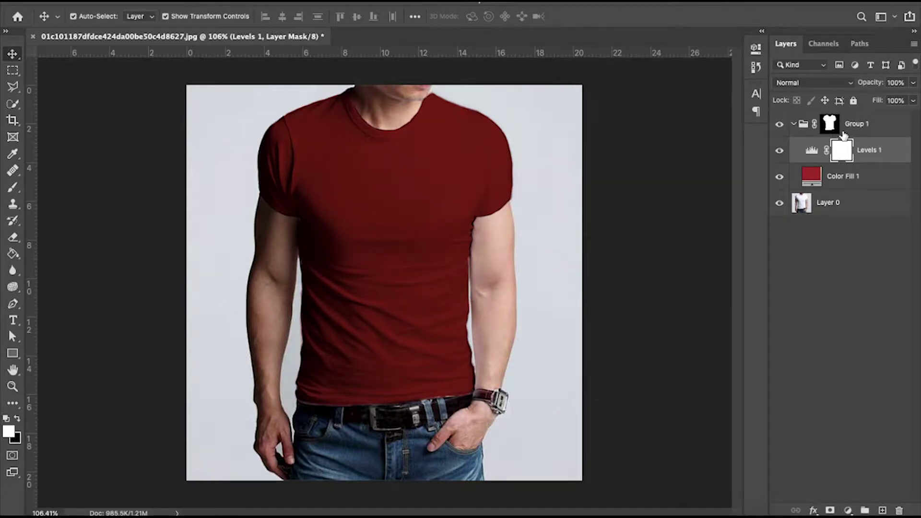
# - Preview blue hues for Color Fill 1, keep red for now, and toggle its visibility to compare
pyautogui.click(842, 129)
pyautogui.doubleClick(811, 177)
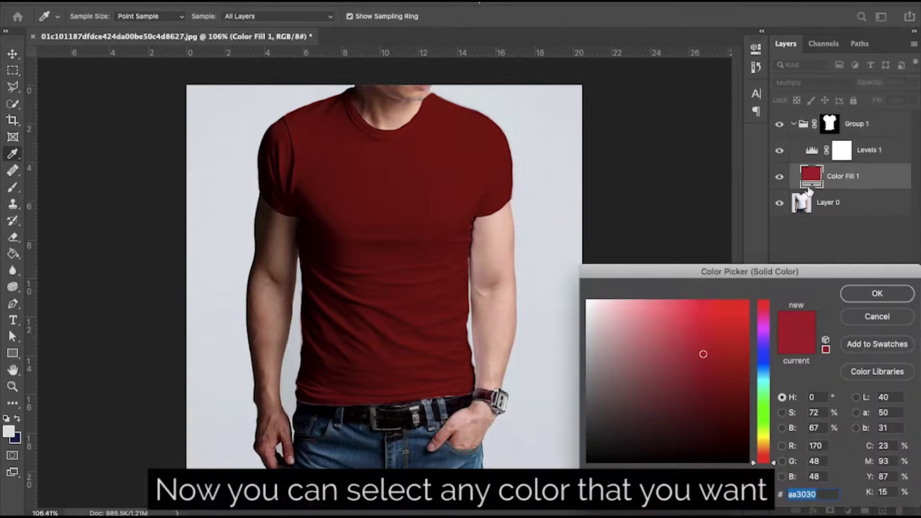
pyautogui.moveTo(762, 391)
pyautogui.mouseDown()
pyautogui.moveTo(773, 406)
pyautogui.moveTo(773, 376)
pyautogui.mouseUp()
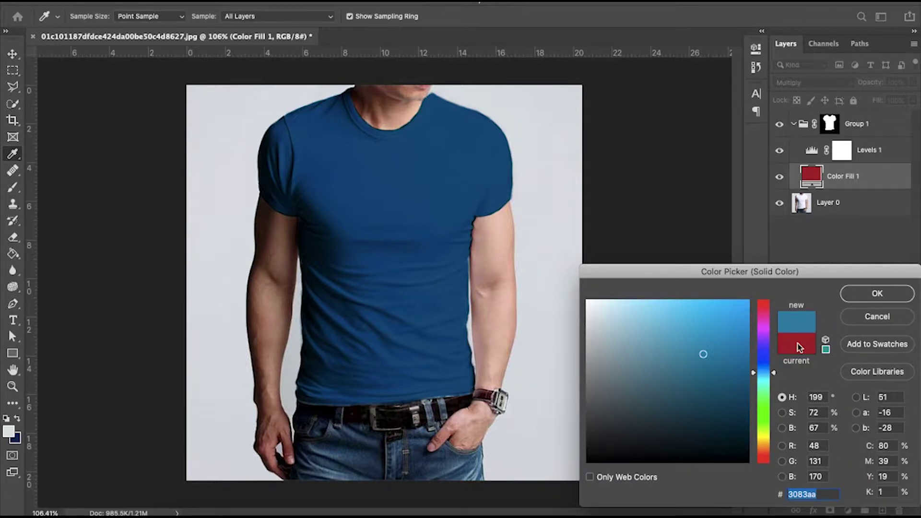
pyautogui.click(762, 362)
pyautogui.moveTo(762, 364); pyautogui.dragTo(762, 371)
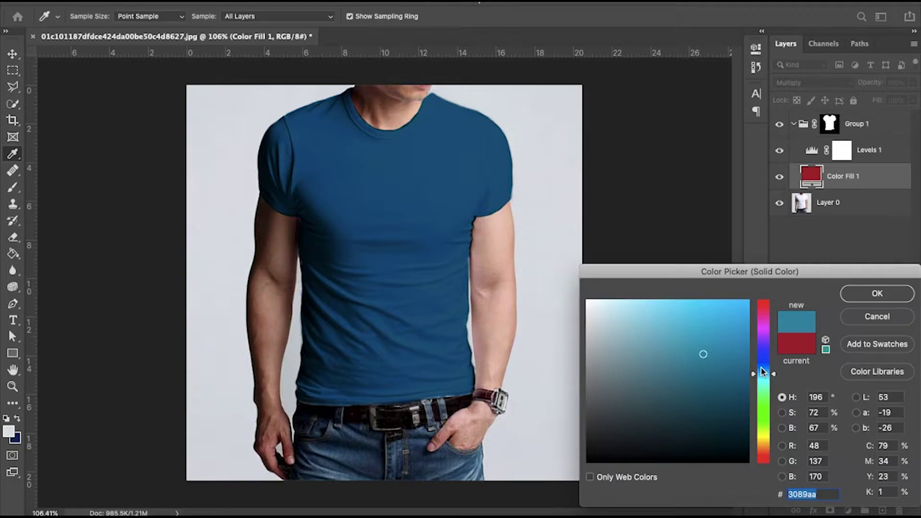
pyautogui.moveTo(725, 366); pyautogui.dragTo(698, 360)
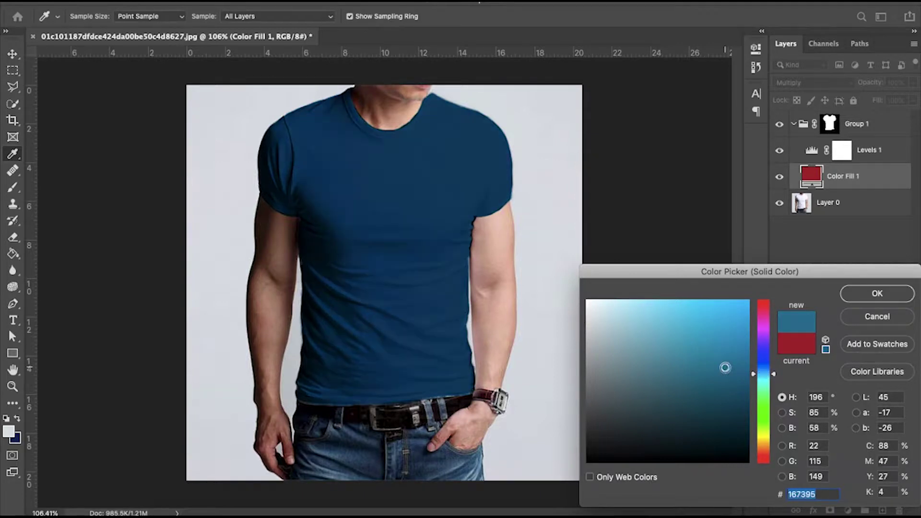
pyautogui.click(787, 348)
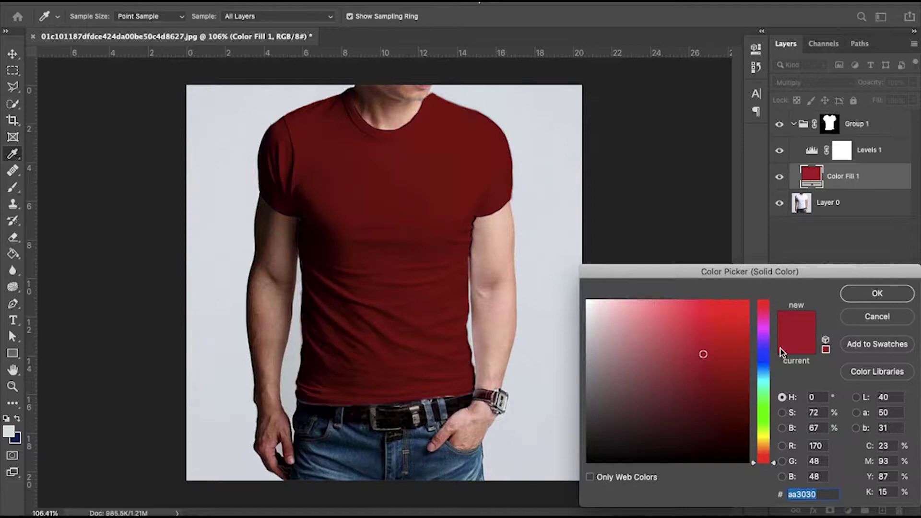
pyautogui.click(880, 299)
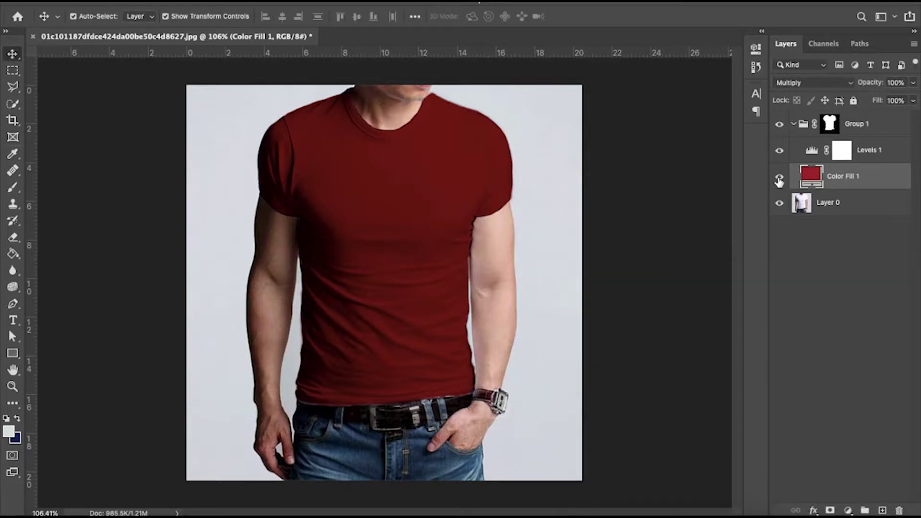
pyautogui.click(778, 177)
pyautogui.click(779, 177)
# - Change Color Fill 1 to a teal-blue colour and hide the layer
pyautogui.doubleClick(810, 180)
pyautogui.click(766, 384)
pyautogui.moveTo(767, 383); pyautogui.dragTo(768, 374)
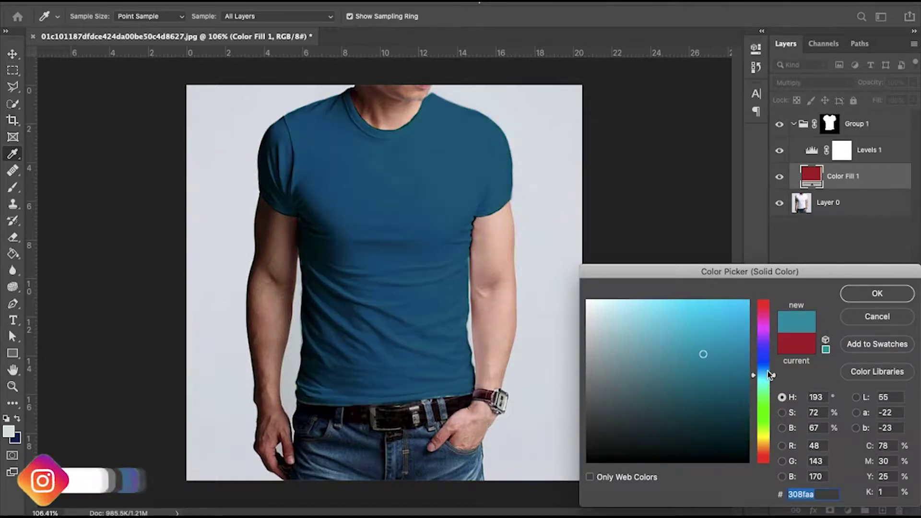
pyautogui.click(859, 293)
pyautogui.click(780, 177)
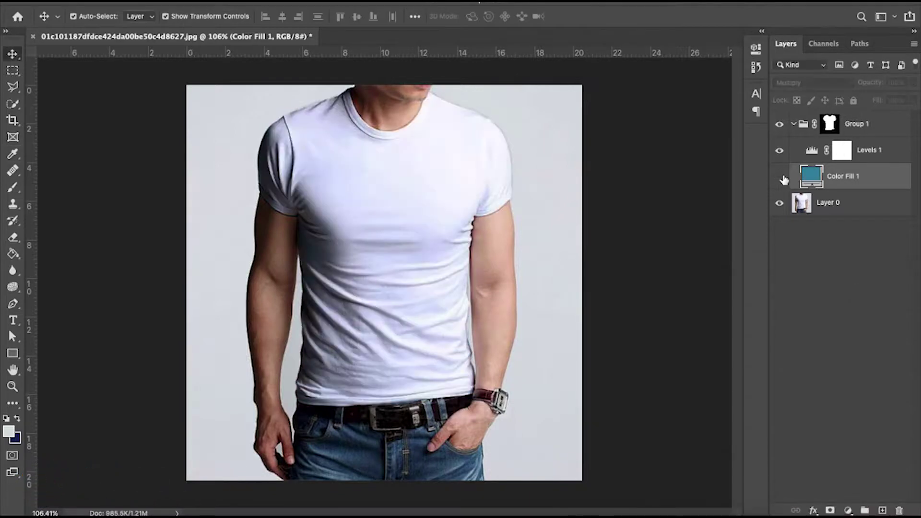
# - Toggle the teal-blue Color Fill 1 against the white shirt to compare, leaving it visible
pyautogui.click(781, 177)
pyautogui.click(780, 177)
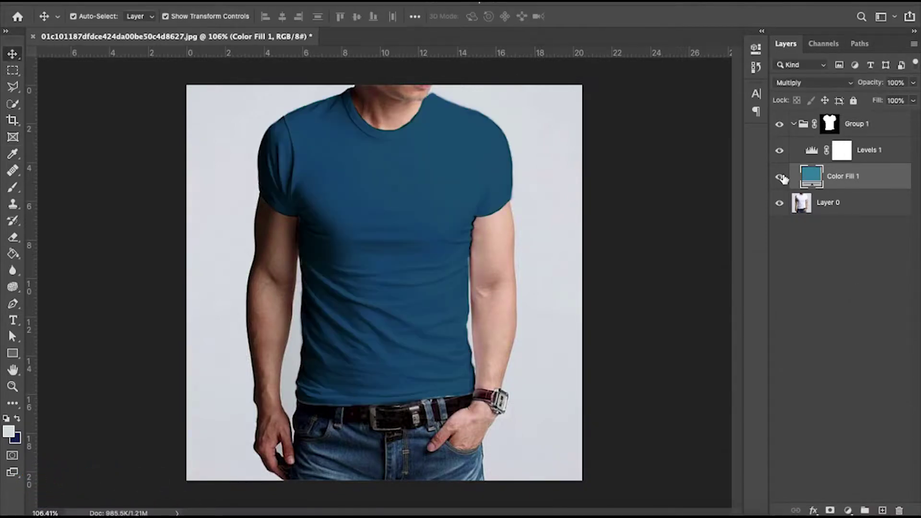
pyautogui.click(781, 178)
pyautogui.scroll(-2, 556, 223)
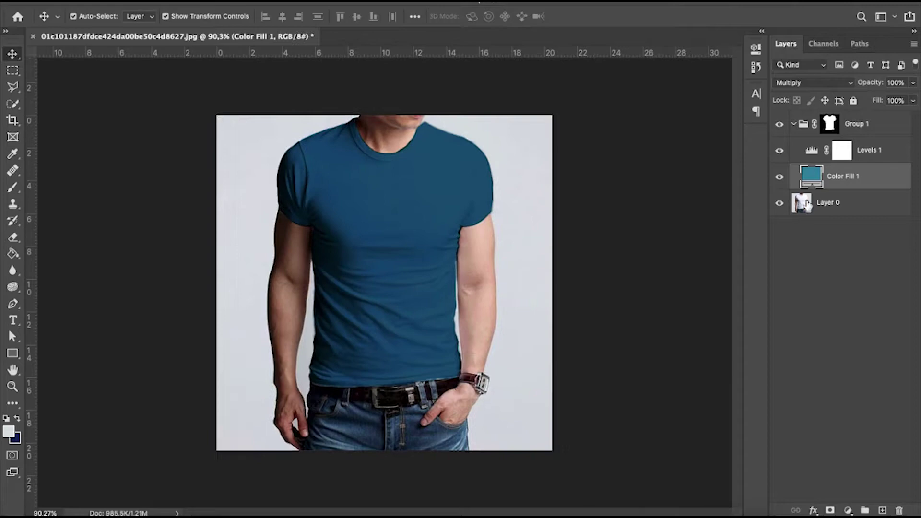
pyautogui.click(777, 177)
pyautogui.click(777, 177)
pyautogui.click(776, 177)
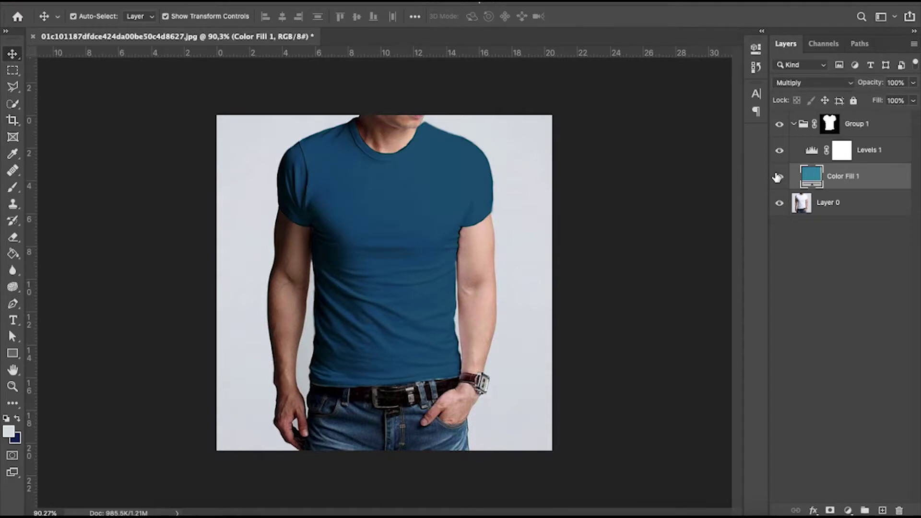
pyautogui.click(715, 204)
pyautogui.scroll(1, 714, 203)
pyautogui.scroll(1, 715, 204)
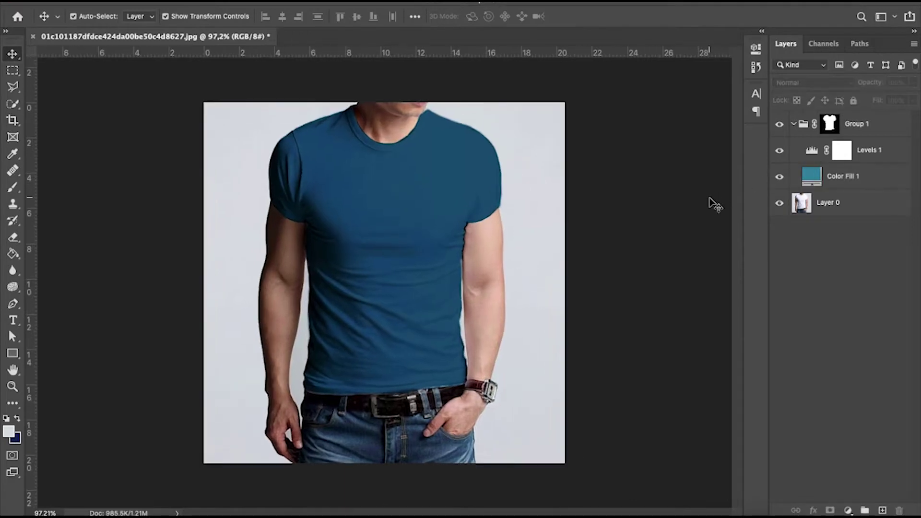
pyautogui.click(780, 177)
pyautogui.click(780, 178)
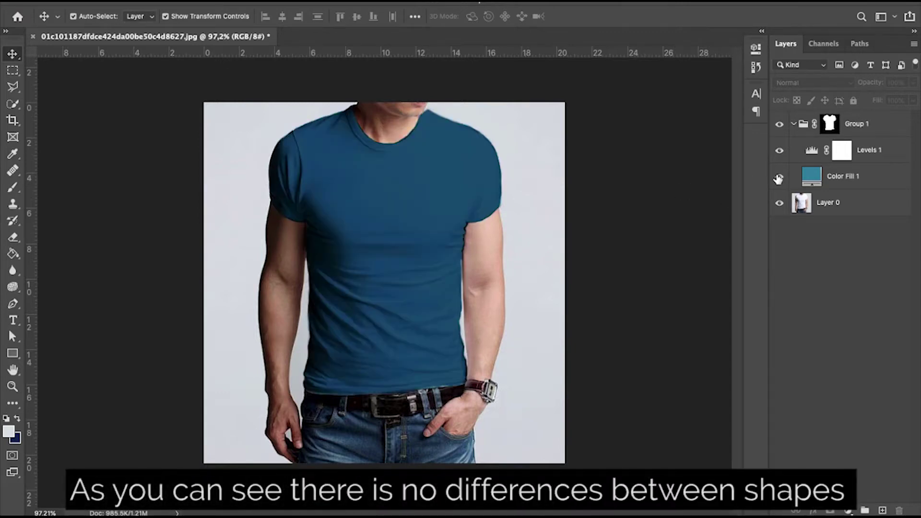